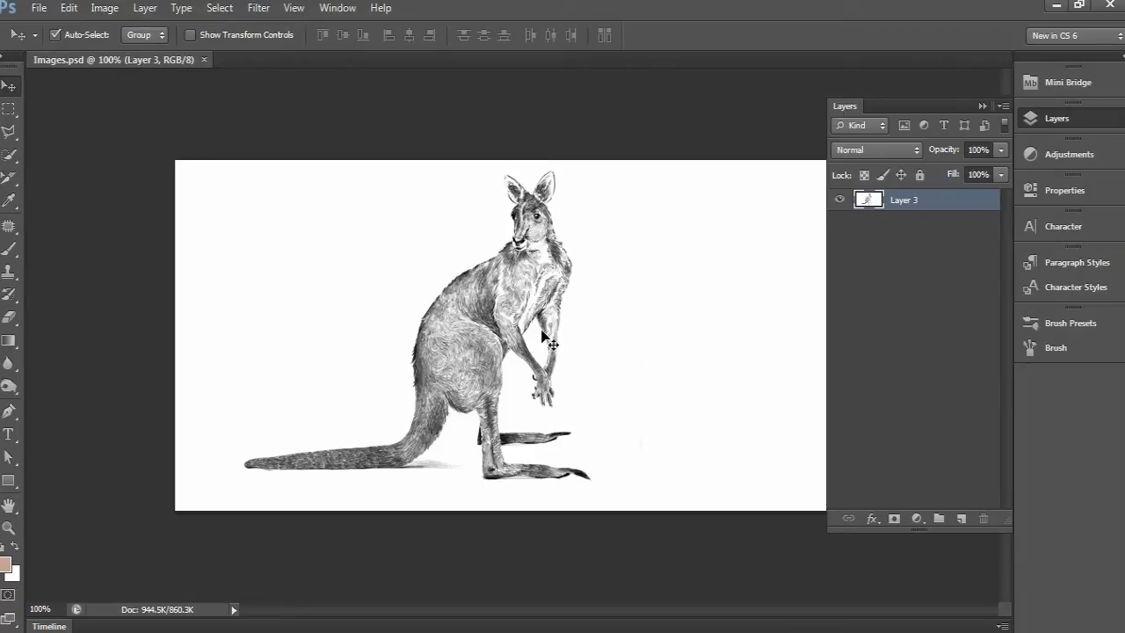
Brush a size-15 Quick Selection over the kangaroo's head, back, tail, legs and feet
{"action": "left_click", "coordinate": [9, 155]}
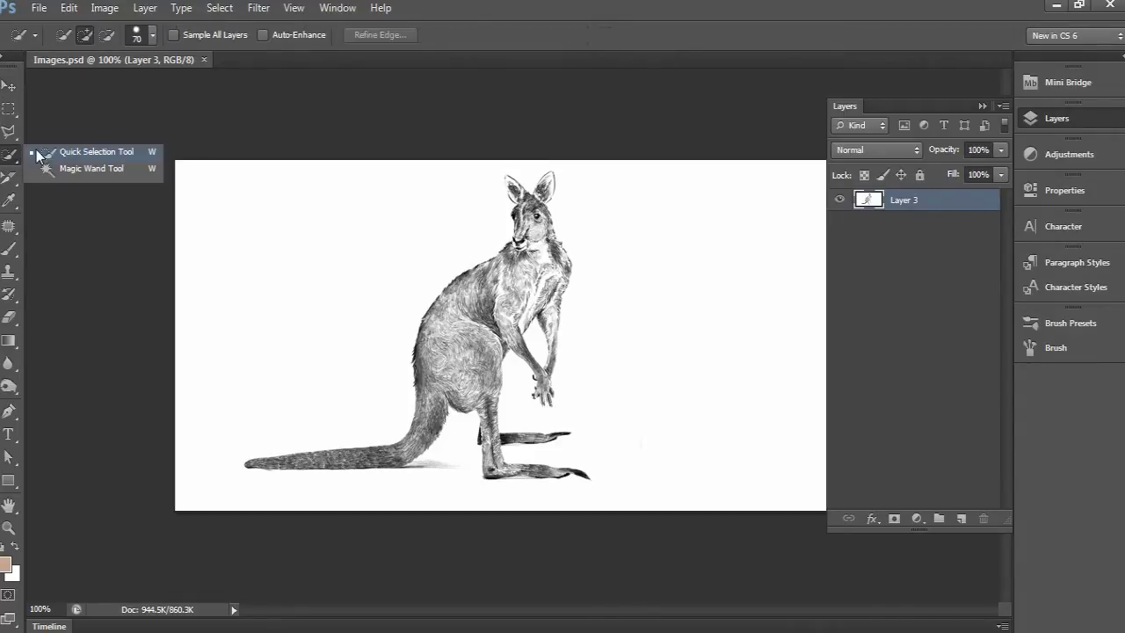
{"action": "left_click", "coordinate": [90, 154]}
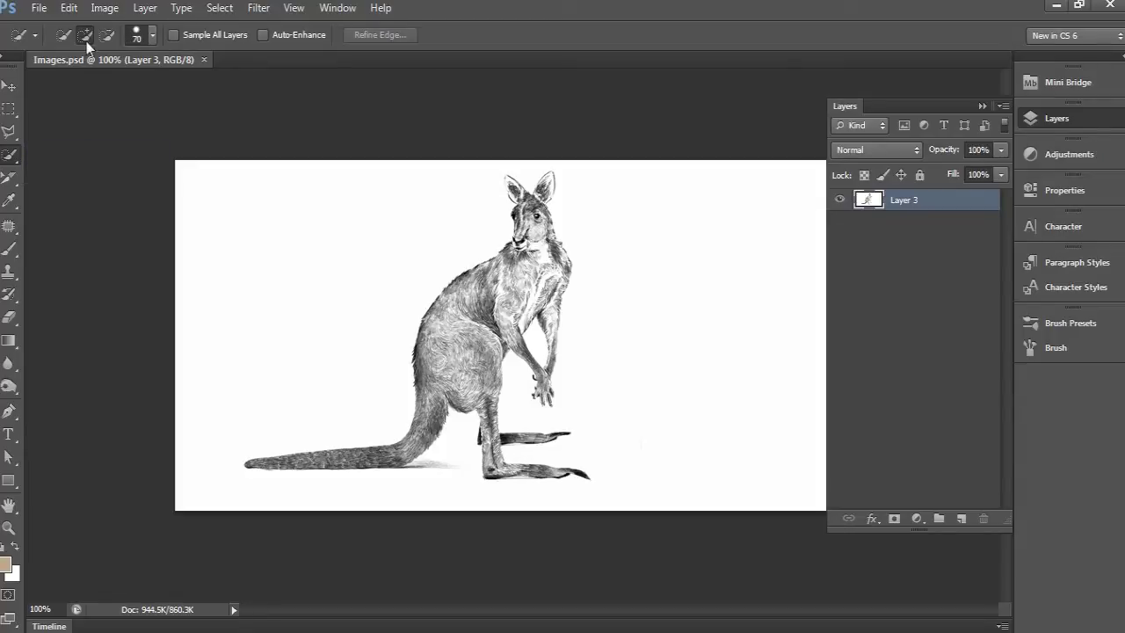
{"action": "key", "text": "bracketleft"}
{"action": "key", "text": "bracketleft"}
{"action": "key", "text": "bracketleft"}
{"action": "mouse_move", "coordinate": [472, 322]}
{"action": "left_mouse_down"}
{"action": "mouse_move", "coordinate": [432, 429]}
{"action": "mouse_move", "coordinate": [402, 461]}
{"action": "mouse_move", "coordinate": [279, 465]}
{"action": "mouse_move", "coordinate": [494, 387]}
{"action": "mouse_move", "coordinate": [488, 404]}
{"action": "left_mouse_up"}
{"action": "left_click_drag", "start_coordinate": [498, 453], "coordinate": [564, 477]}
{"action": "left_click_drag", "start_coordinate": [512, 448], "coordinate": [574, 444]}
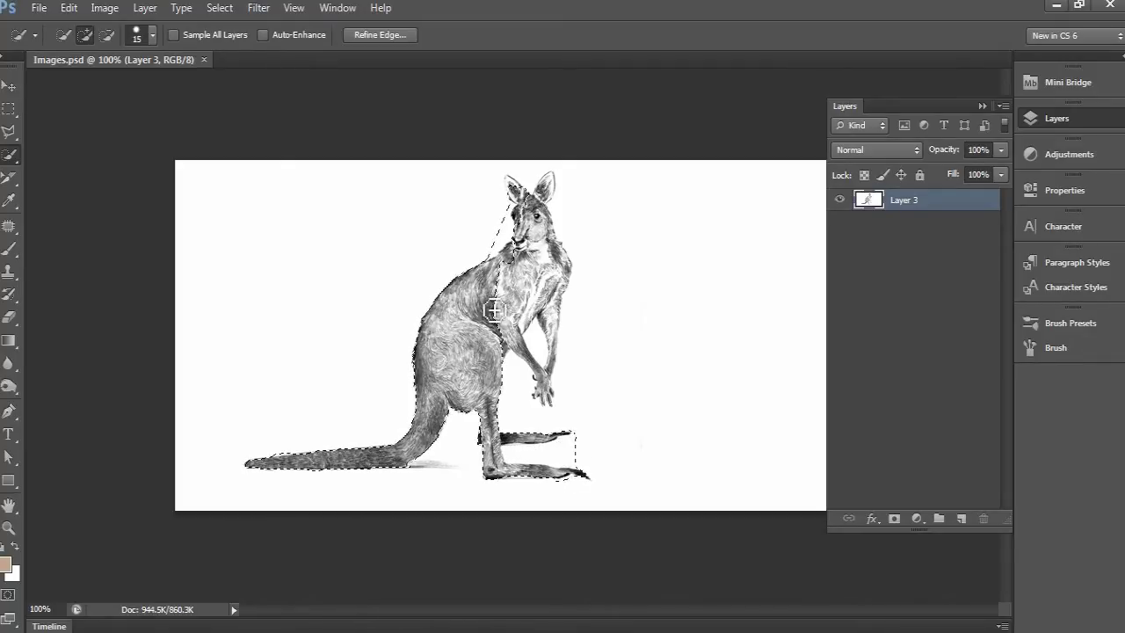
{"action": "left_click_drag", "start_coordinate": [494, 310], "coordinate": [477, 269]}
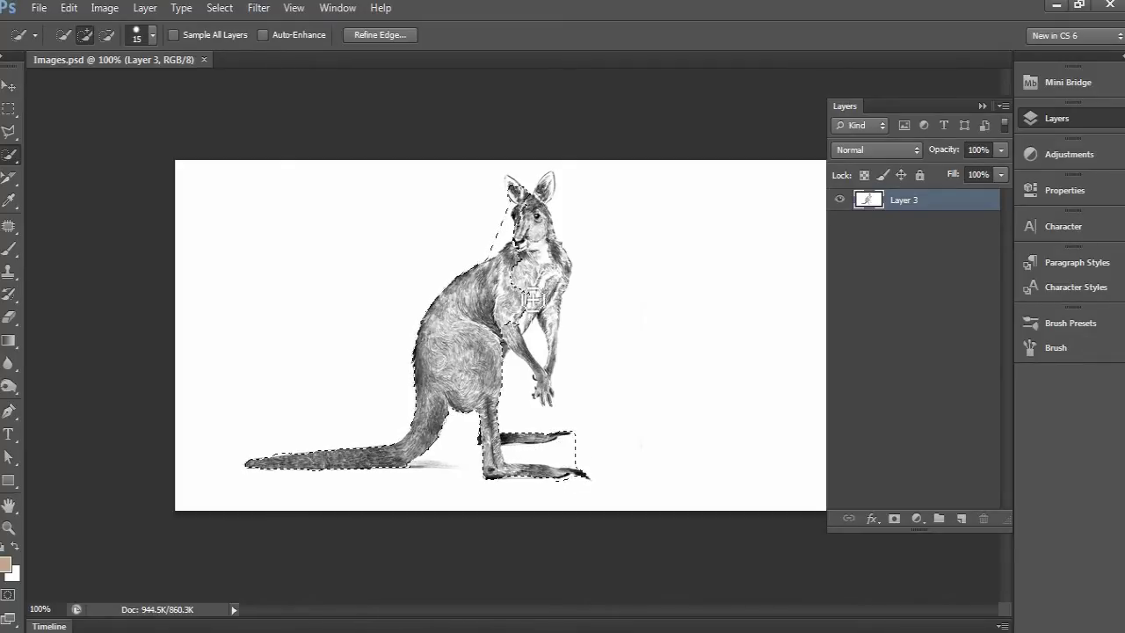
Subtract the background gap between the front leg and hind foot from the selection
{"action": "left_click", "coordinate": [107, 34]}
{"action": "mouse_move", "coordinate": [575, 419]}
{"action": "left_mouse_down"}
{"action": "mouse_move", "coordinate": [553, 426]}
{"action": "mouse_move", "coordinate": [522, 409]}
{"action": "mouse_move", "coordinate": [520, 375]}
{"action": "mouse_move", "coordinate": [585, 447]}
{"action": "mouse_move", "coordinate": [581, 457]}
{"action": "left_mouse_up"}
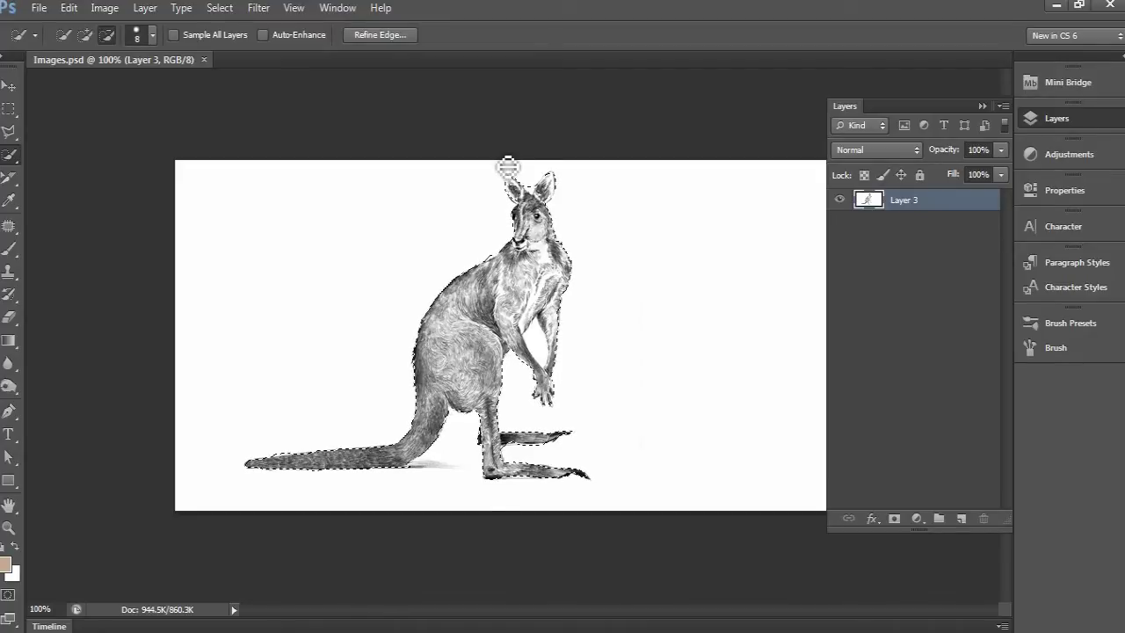
{"action": "left_click", "coordinate": [85, 35]}
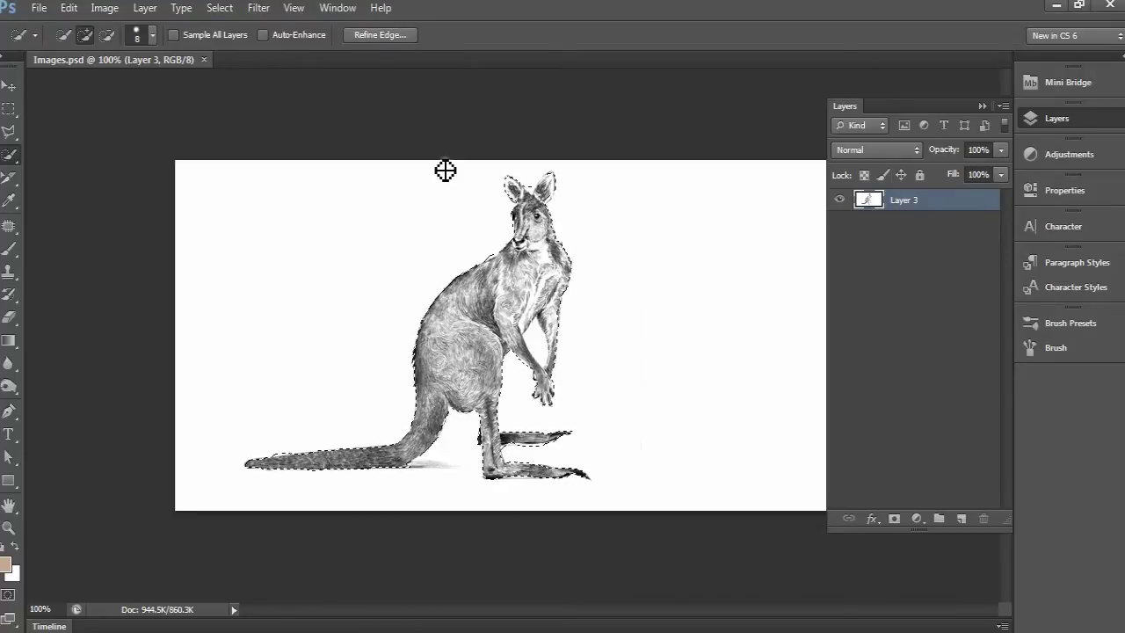
{"action": "left_click", "coordinate": [107, 36]}
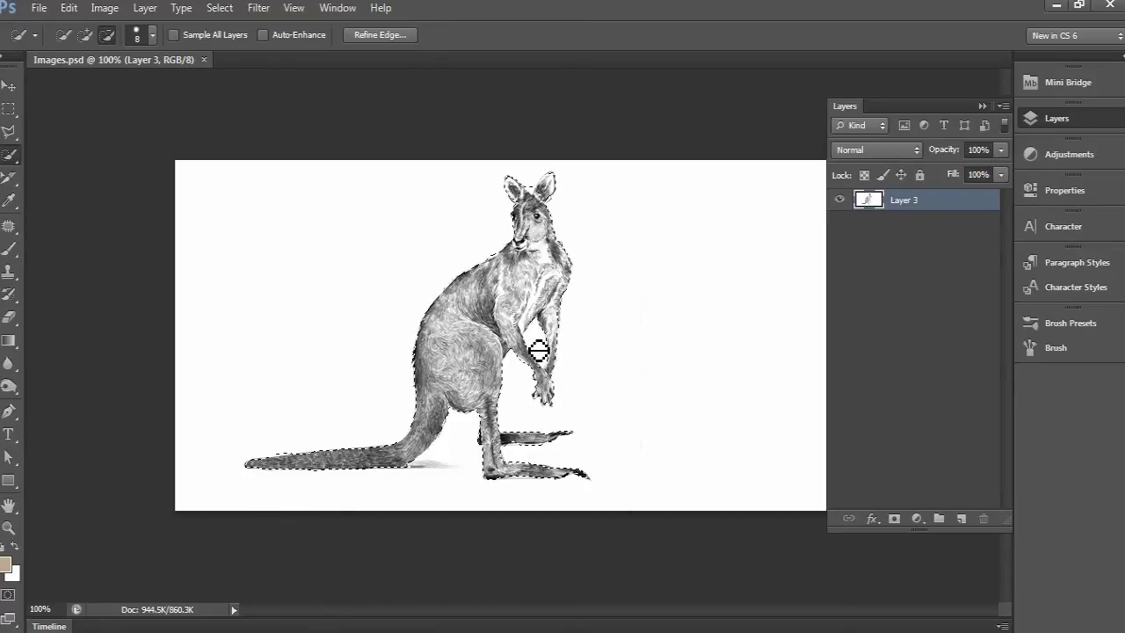
Add a new layer, set the foreground to brown 783e18, and fill the kangaroo selection with it
{"action": "left_click", "coordinate": [958, 519]}
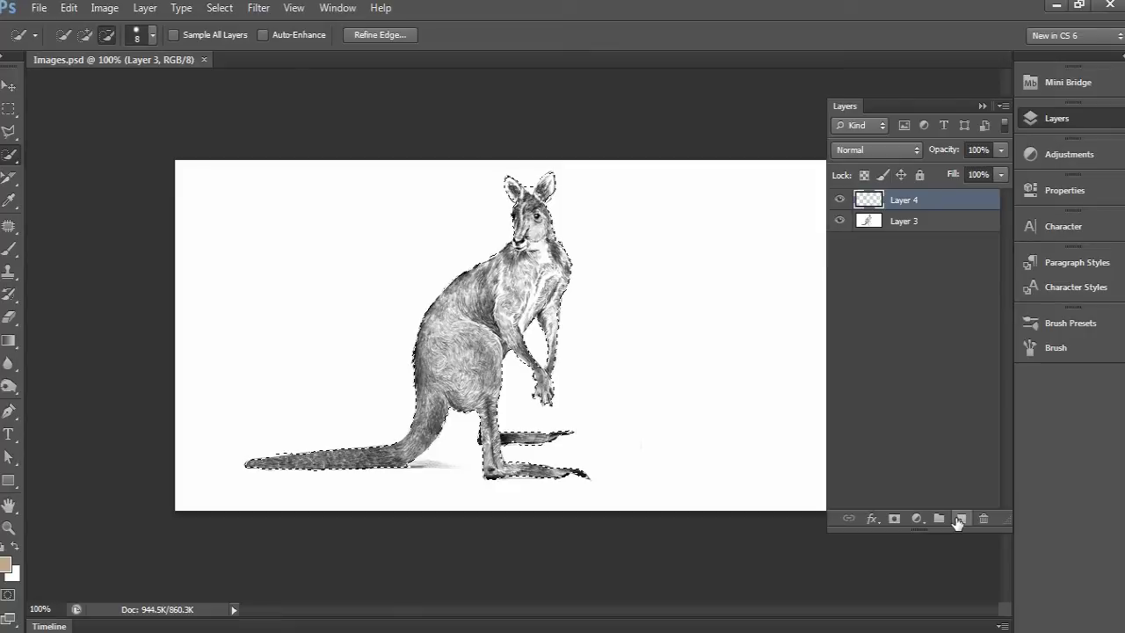
{"action": "left_click", "coordinate": [5, 562]}
{"action": "left_click", "coordinate": [993, 453]}
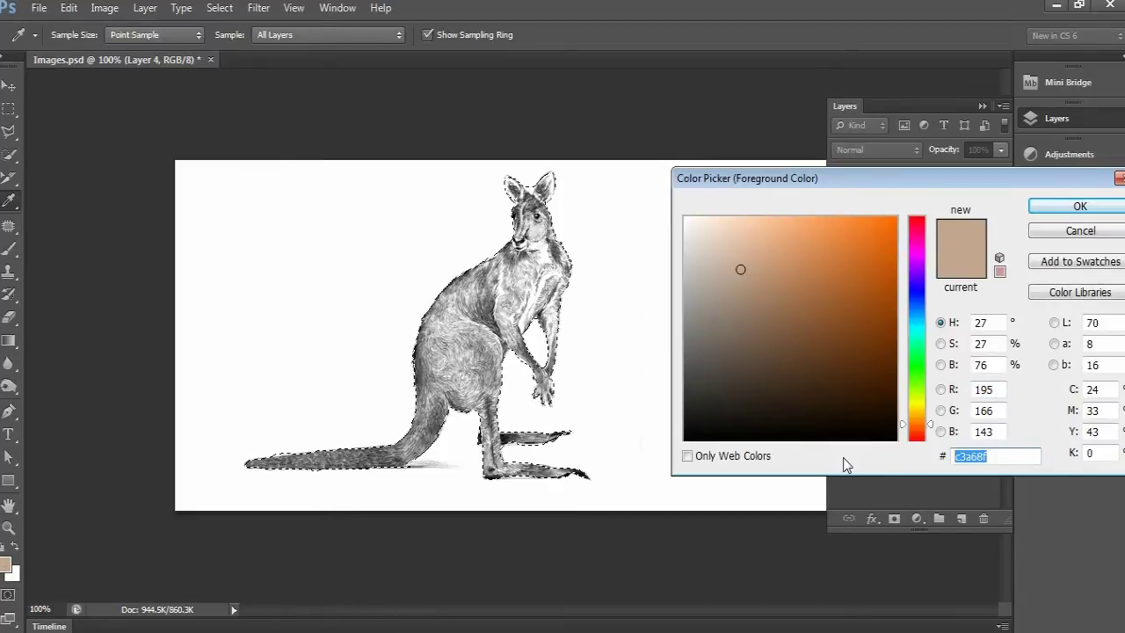
{"action": "type", "text": "78"}
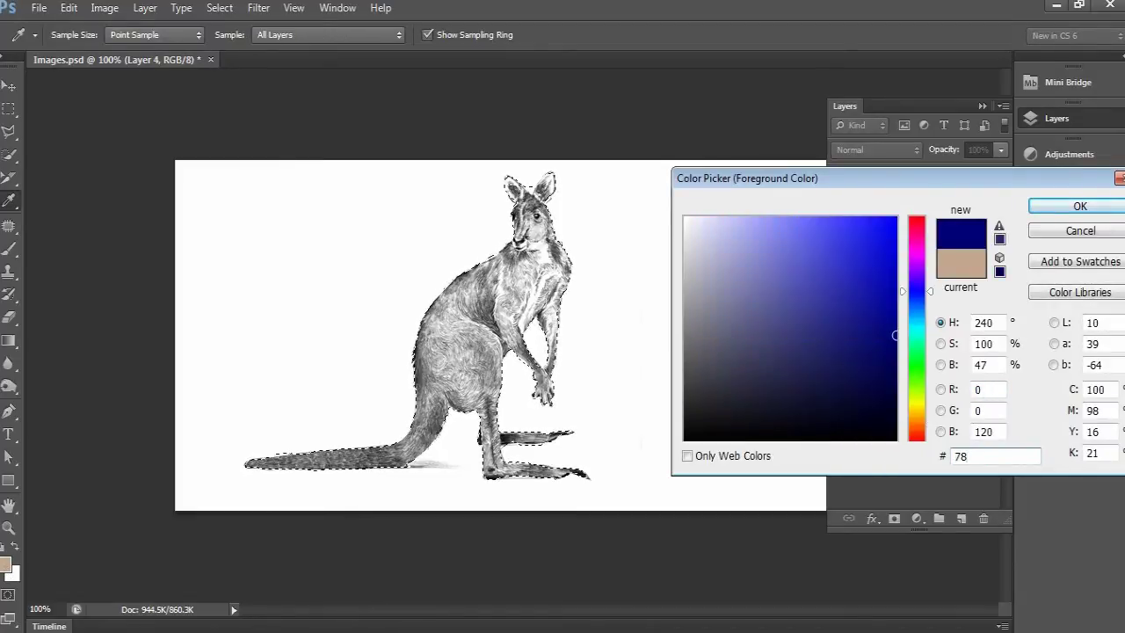
{"action": "type", "text": "3"}
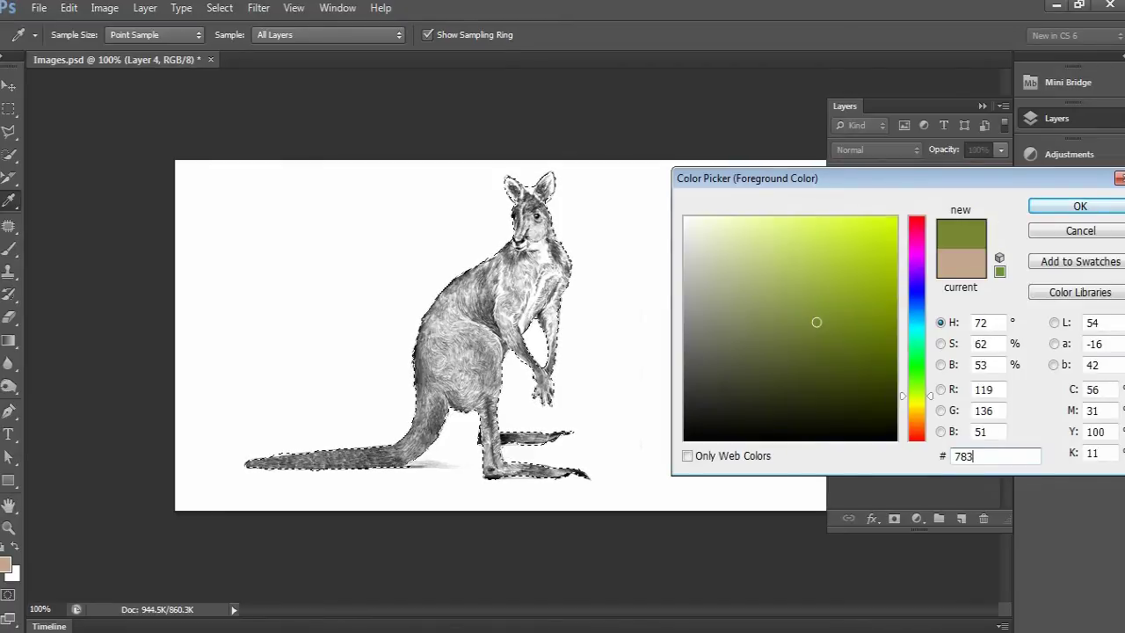
{"action": "type", "text": "e"}
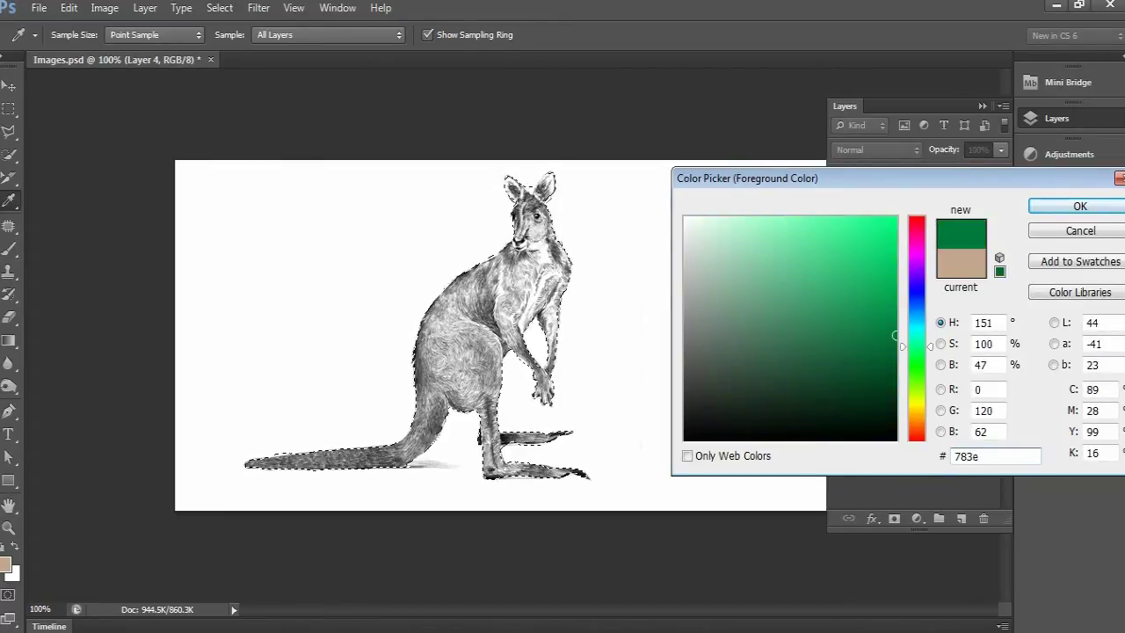
{"action": "type", "text": "1"}
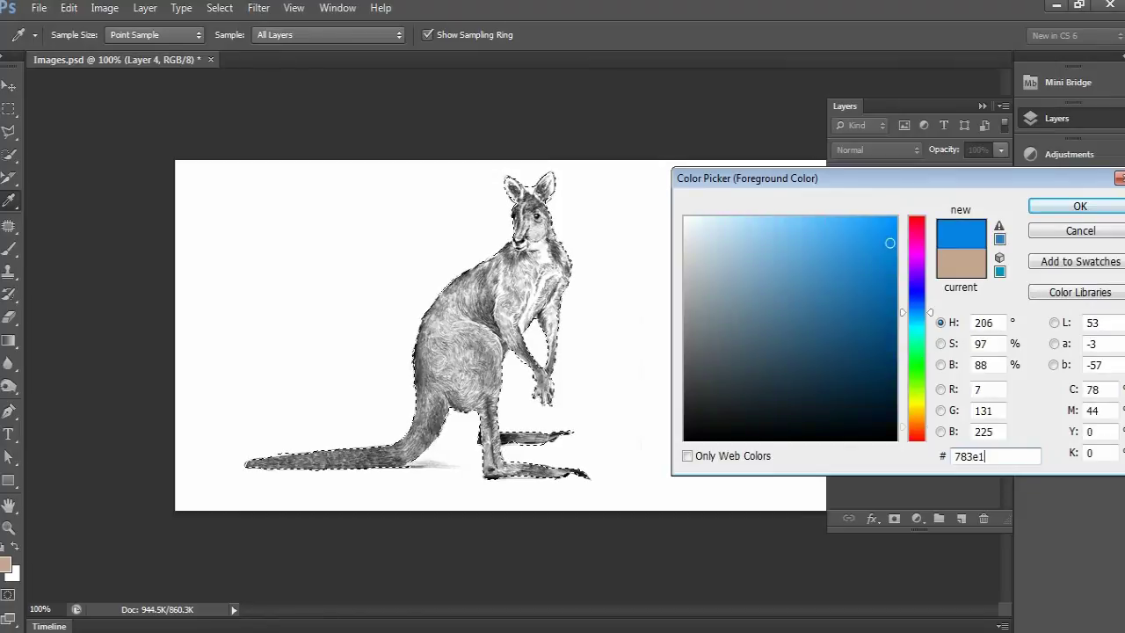
{"action": "type", "text": "8"}
{"action": "left_click", "coordinate": [1058, 206]}
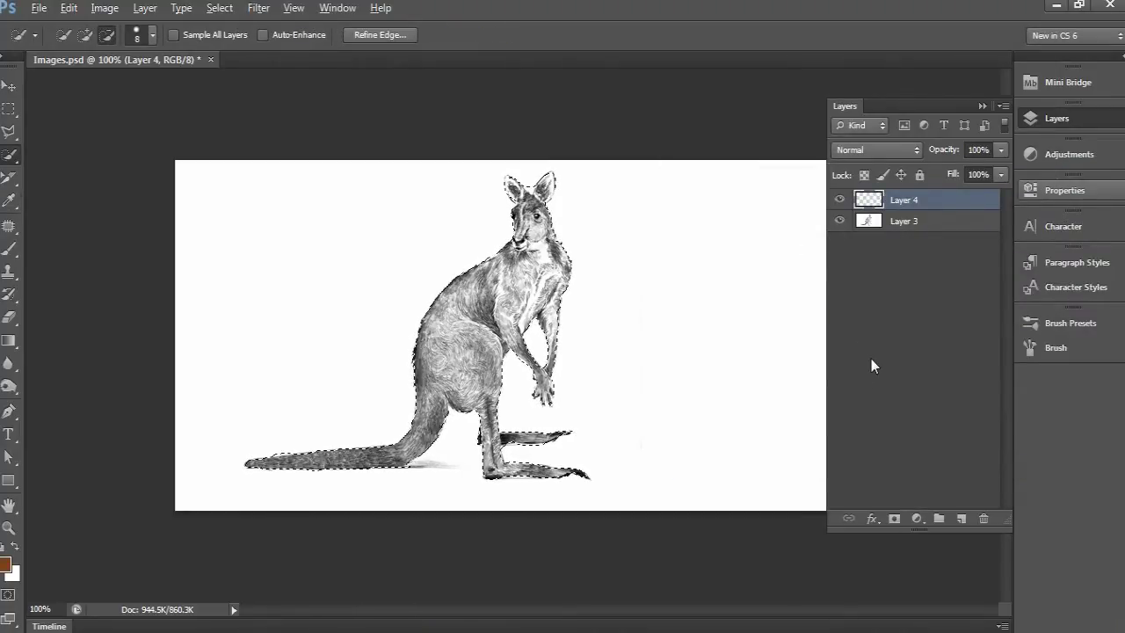
{"action": "key", "text": "alt+BackSpace"}
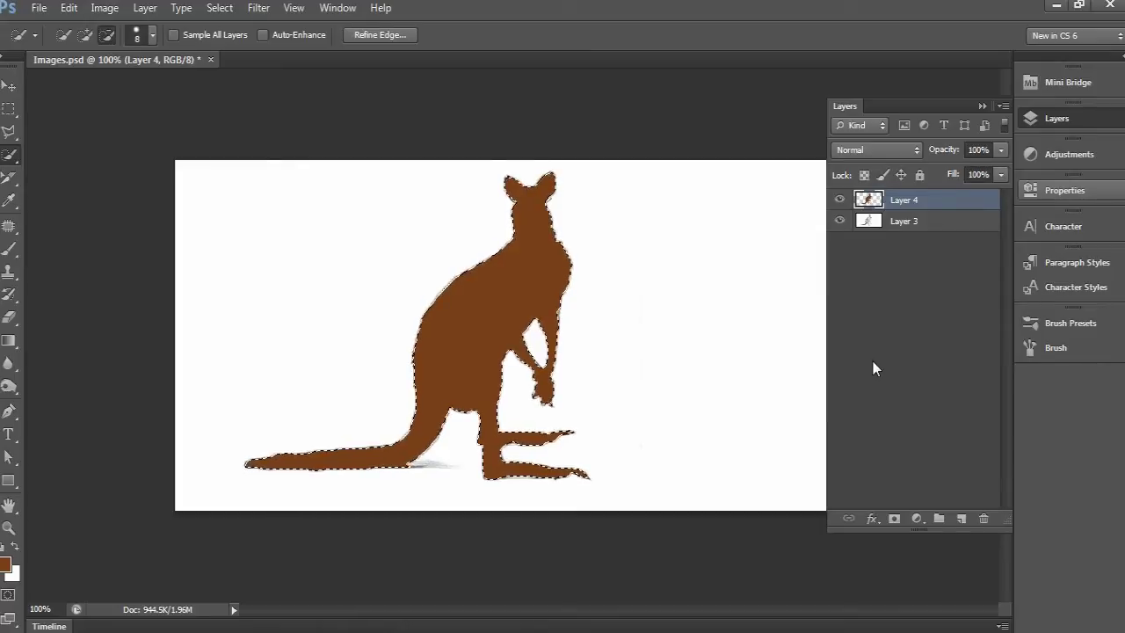
Deselect and set Layer 4's blend mode to Color so the sketch shows through
{"action": "key", "text": "ctrl+d"}
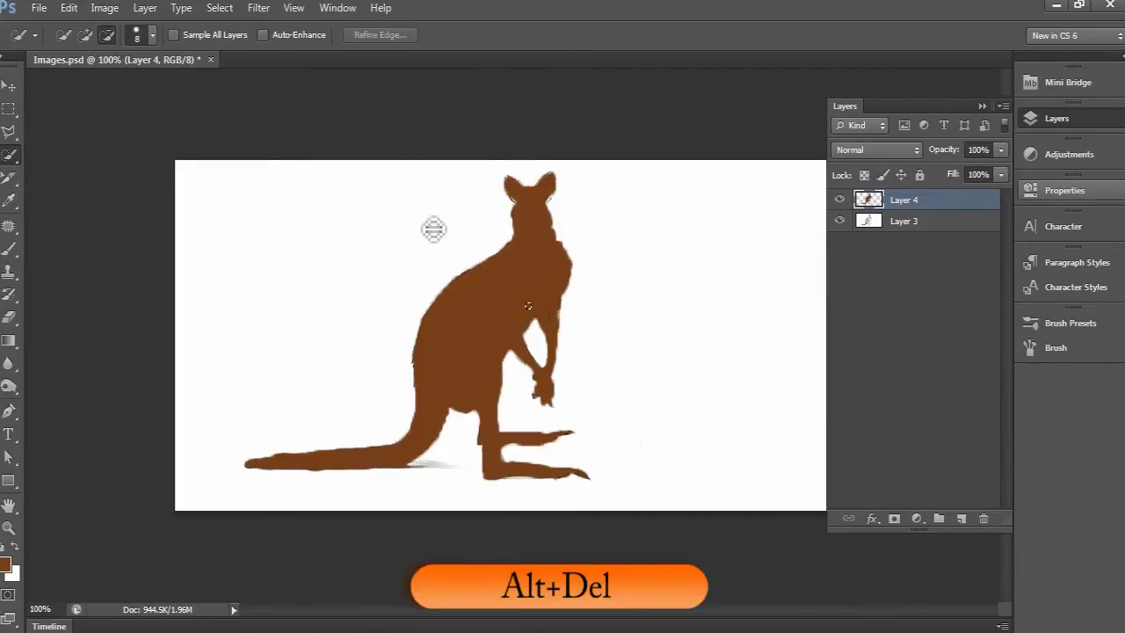
{"action": "key", "text": "v"}
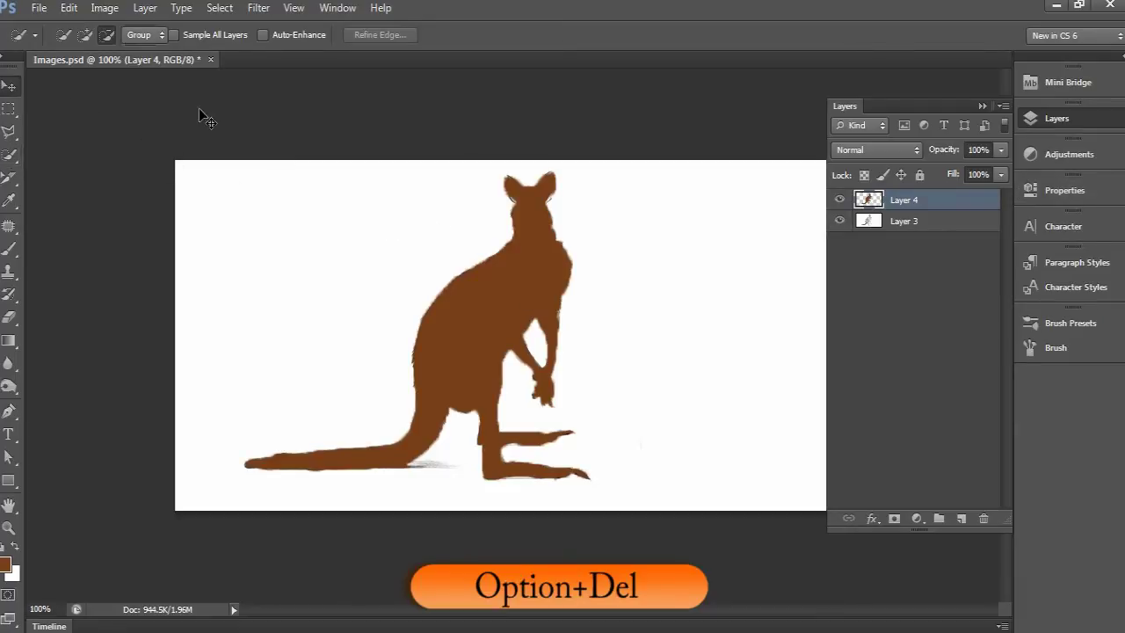
{"action": "left_click", "coordinate": [852, 149]}
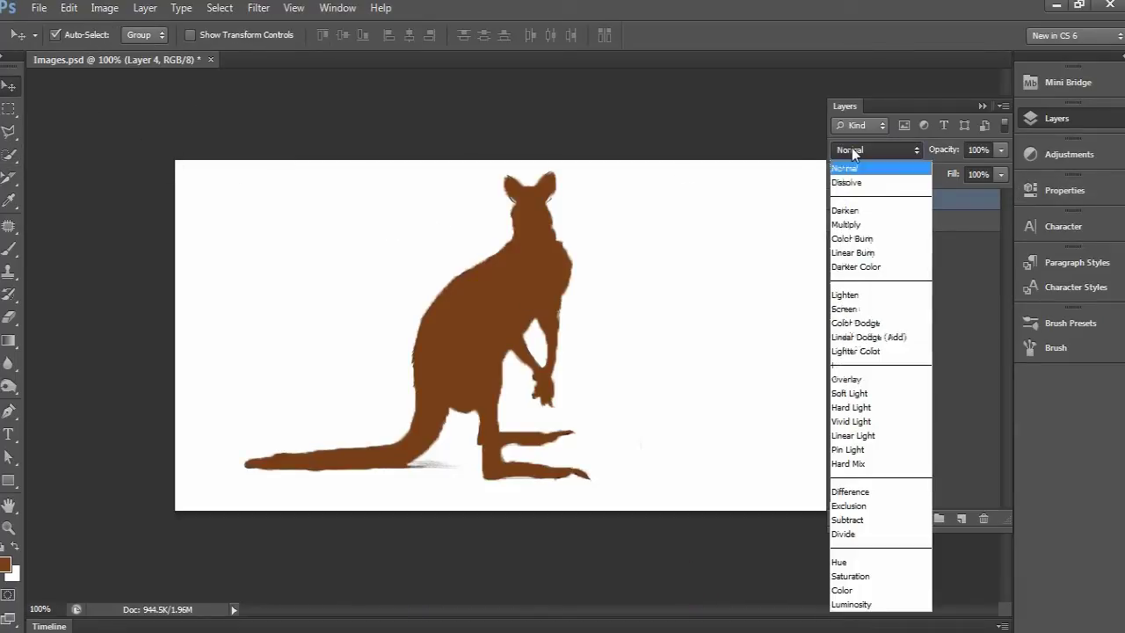
{"action": "left_click", "coordinate": [856, 591]}
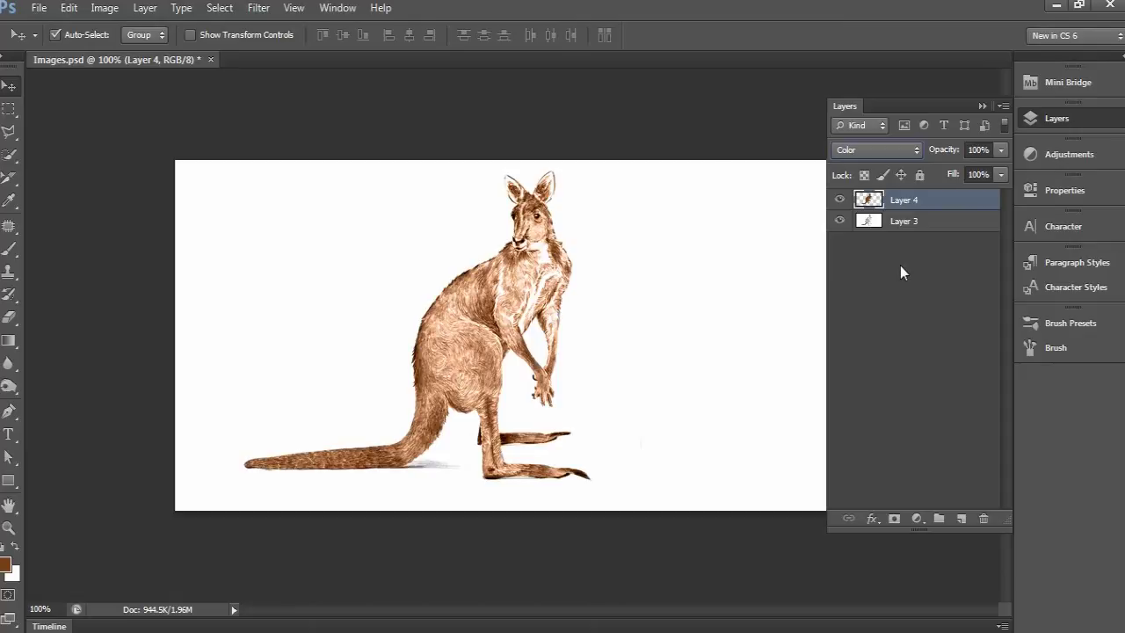
Add Layer 5 and set a light beige foreground colour, ready to brush
{"action": "left_click", "coordinate": [961, 518]}
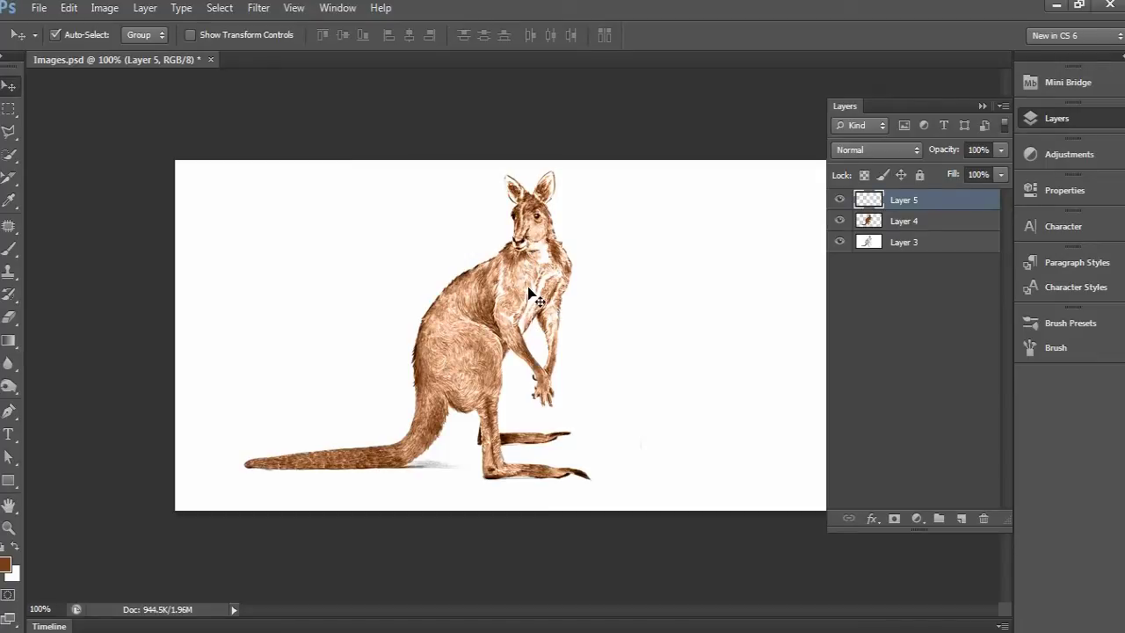
{"action": "left_click", "coordinate": [5, 563]}
{"action": "left_click", "coordinate": [739, 268]}
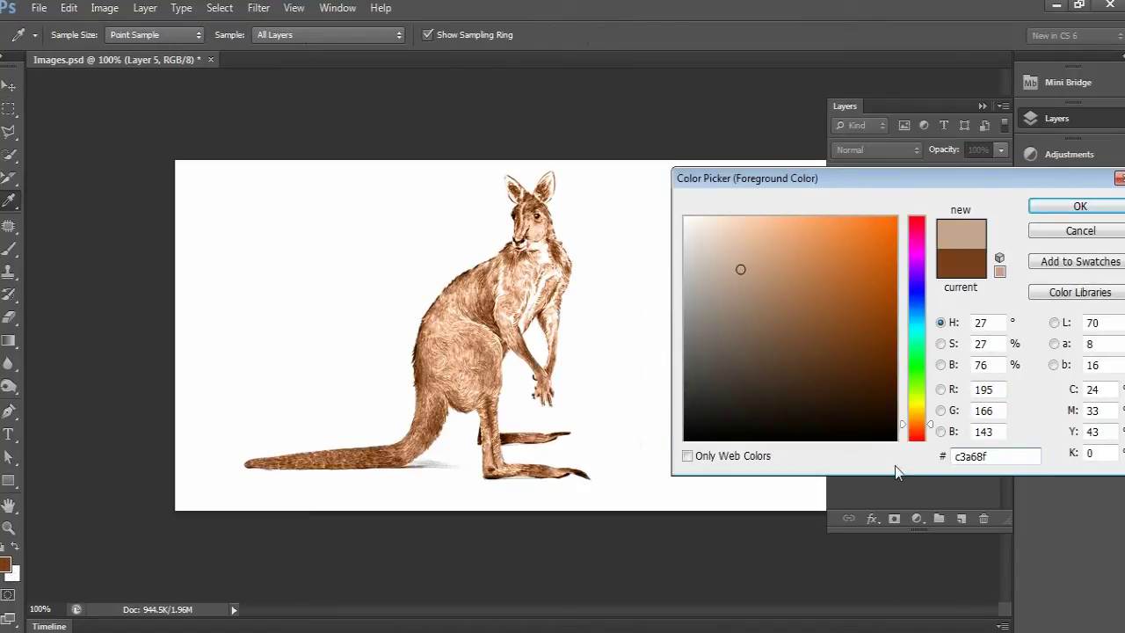
{"action": "left_click_drag", "start_coordinate": [741, 269], "coordinate": [722, 273]}
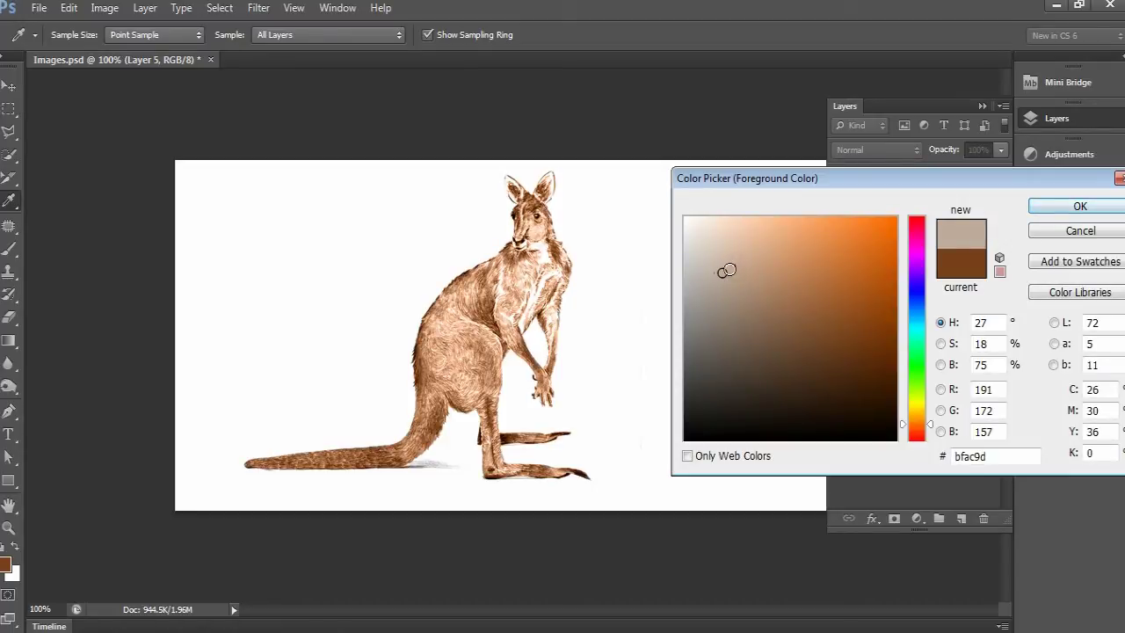
{"action": "left_click_drag", "start_coordinate": [721, 273], "coordinate": [722, 263]}
{"action": "left_click", "coordinate": [1070, 211]}
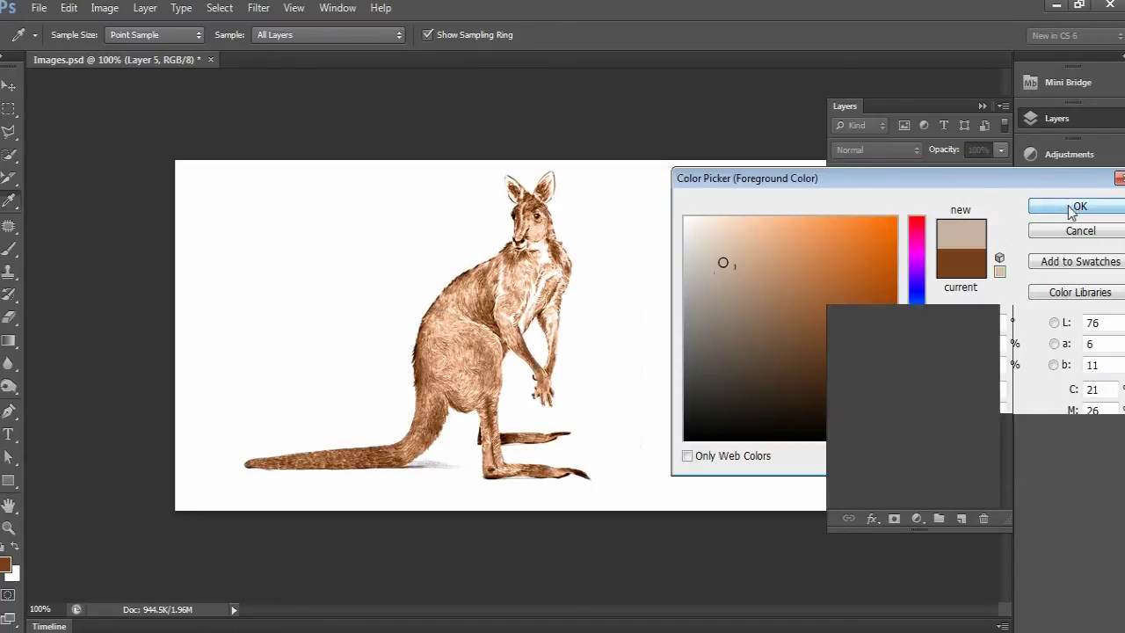
{"action": "key", "text": "v"}
{"action": "key", "text": "b"}
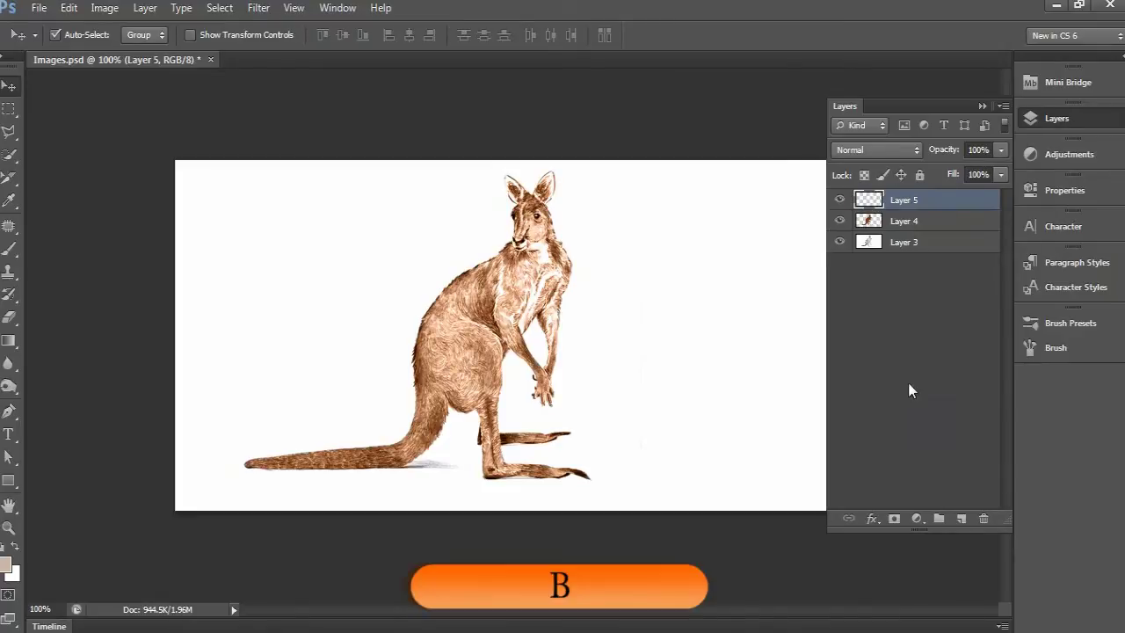
Paint solid beige at 100% brush opacity over the kangaroo's neck and upper chest
{"action": "key", "text": "b"}
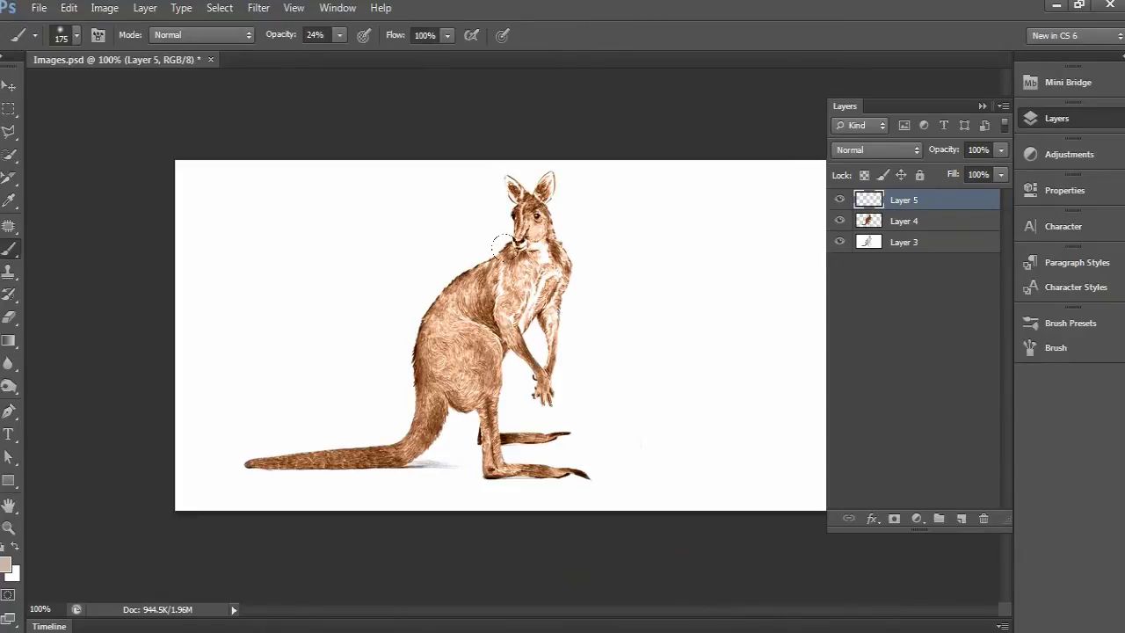
{"action": "key", "text": "bracketleft"}
{"action": "key", "text": "bracketleft"}
{"action": "key", "text": "bracketleft"}
{"action": "left_click_drag", "start_coordinate": [533, 256], "coordinate": [531, 283]}
{"action": "key", "text": "0"}
{"action": "mouse_move", "coordinate": [532, 283]}
{"action": "left_mouse_down"}
{"action": "mouse_move", "coordinate": [526, 304]}
{"action": "mouse_move", "coordinate": [536, 257]}
{"action": "left_mouse_up"}
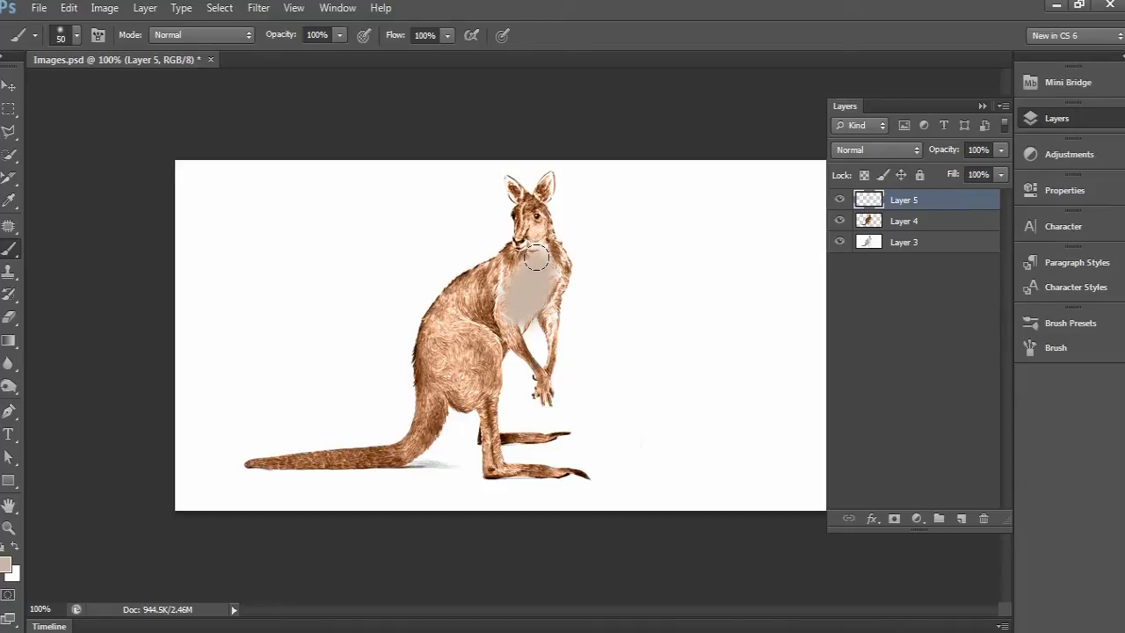
{"action": "key", "text": "["}
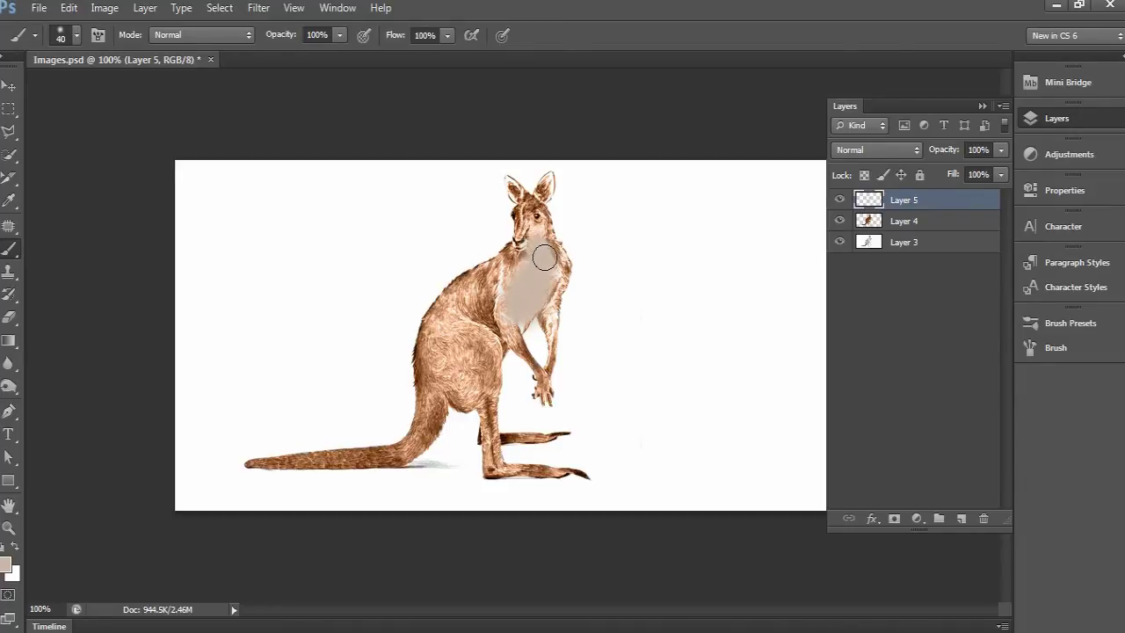
{"action": "mouse_move", "coordinate": [536, 251]}
{"action": "left_mouse_down"}
{"action": "mouse_move", "coordinate": [545, 275]}
{"action": "mouse_move", "coordinate": [547, 264]}
{"action": "mouse_move", "coordinate": [517, 314]}
{"action": "mouse_move", "coordinate": [532, 265]}
{"action": "mouse_move", "coordinate": [515, 276]}
{"action": "mouse_move", "coordinate": [542, 284]}
{"action": "left_mouse_up"}
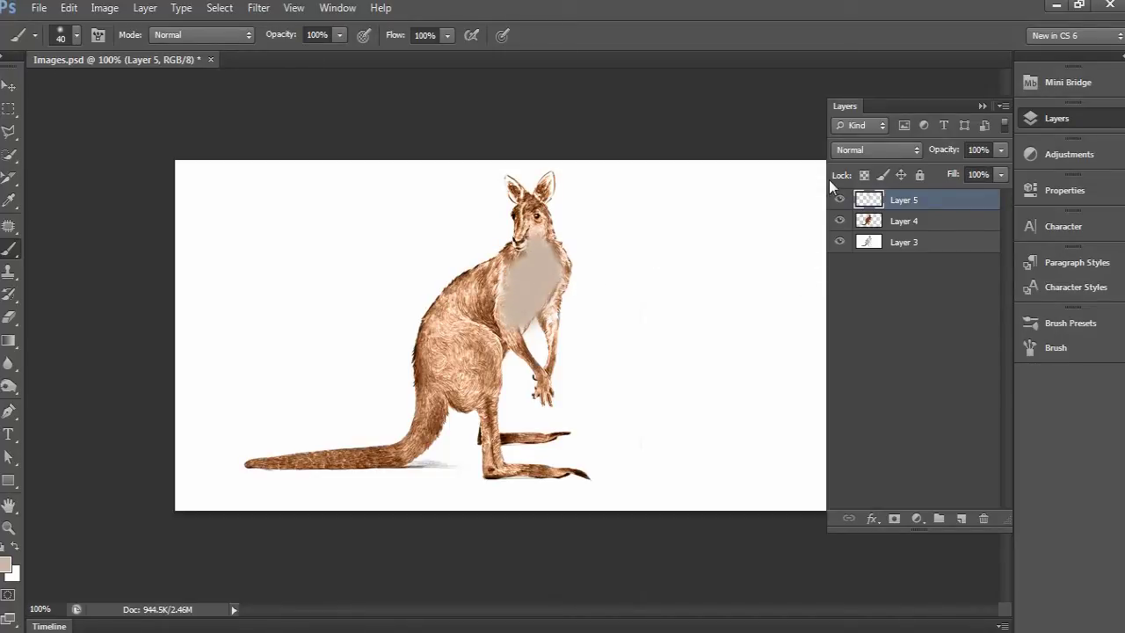
{"action": "left_click", "coordinate": [879, 150]}
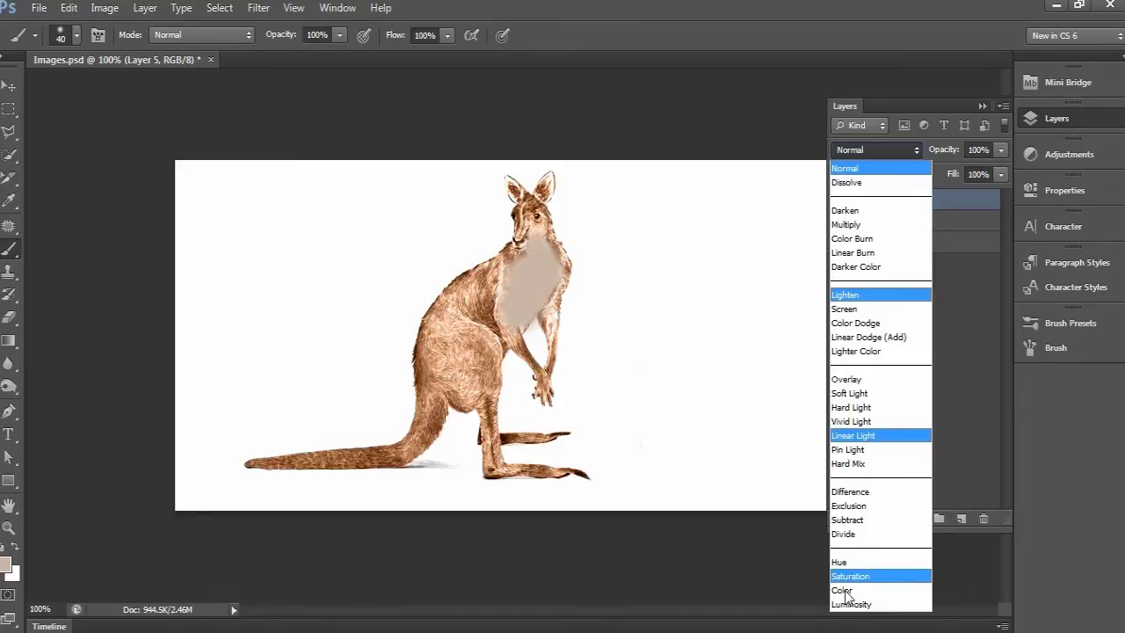
Set Layer 5 to Color blend mode at 70% opacity
{"action": "left_click", "coordinate": [844, 590]}
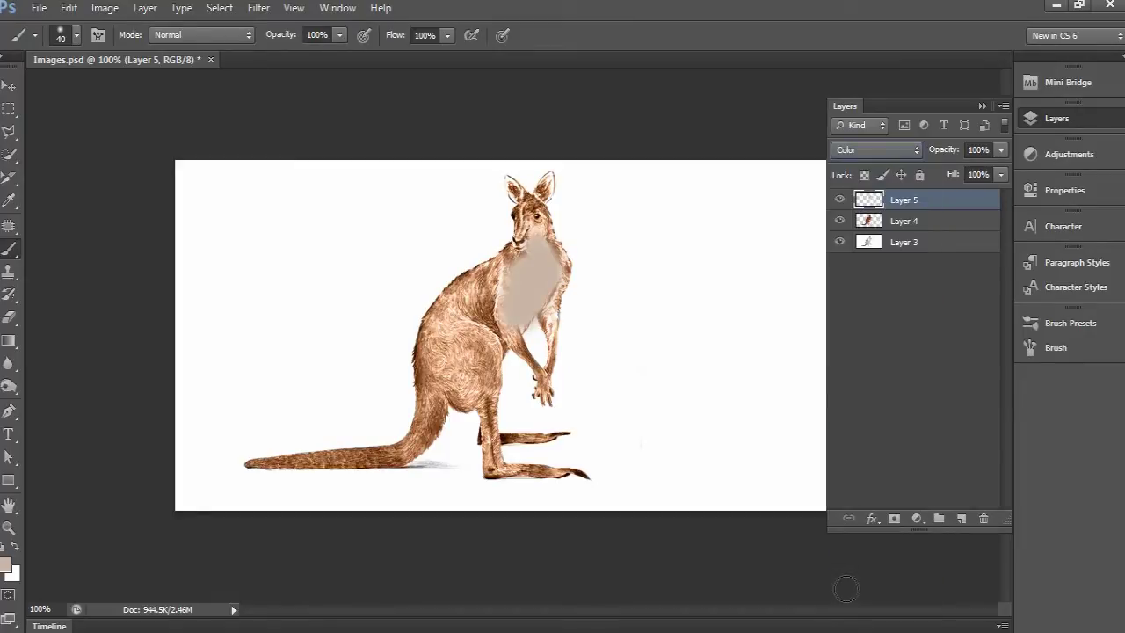
{"action": "left_click", "coordinate": [991, 151]}
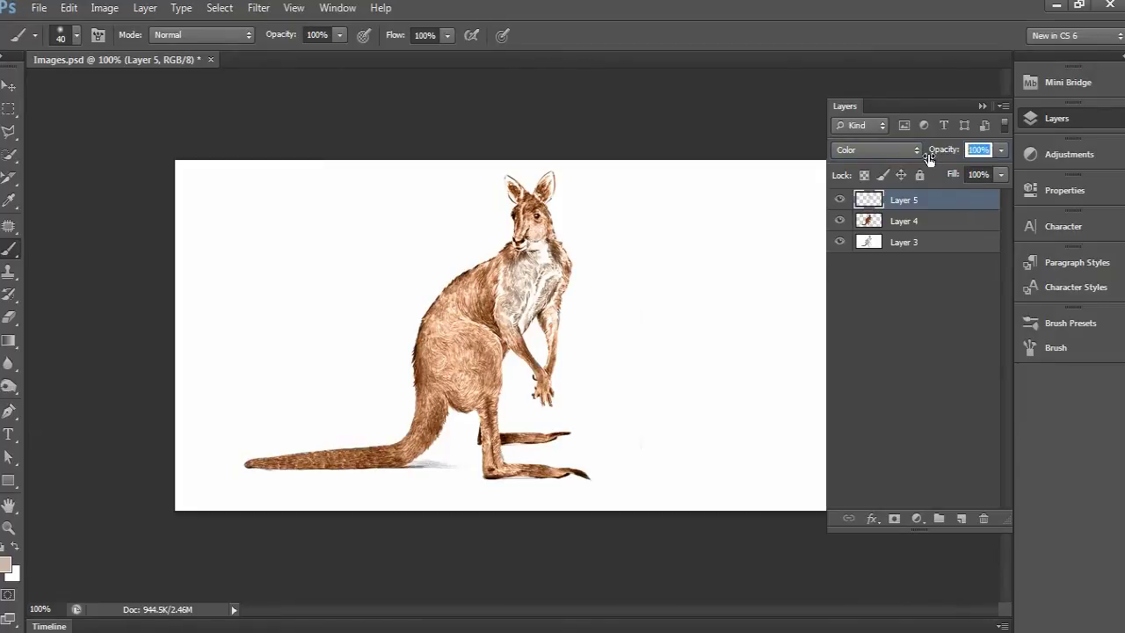
{"action": "type", "text": "70"}
Add a layer mask to Layer 5 and paint it to soften the chest tint along the shoulder
{"action": "left_click", "coordinate": [893, 519]}
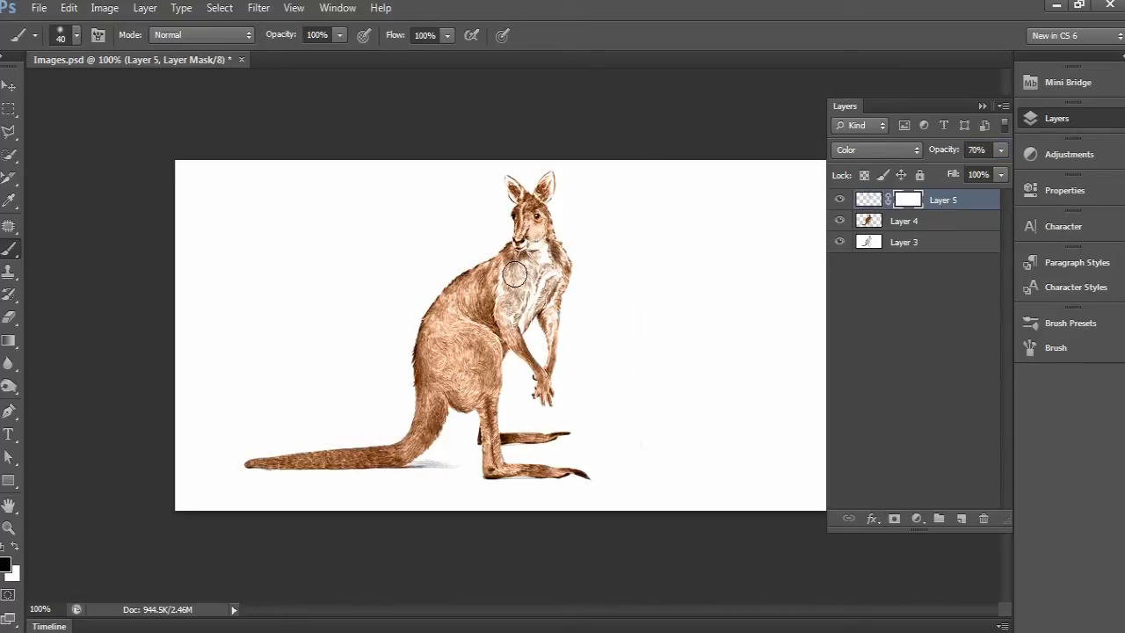
{"action": "left_click_drag", "start_coordinate": [512, 275], "coordinate": [502, 318]}
{"action": "key", "text": "x"}
{"action": "left_click_drag", "start_coordinate": [522, 286], "coordinate": [521, 284]}
{"action": "left_click_drag", "start_coordinate": [500, 318], "coordinate": [449, 298]}
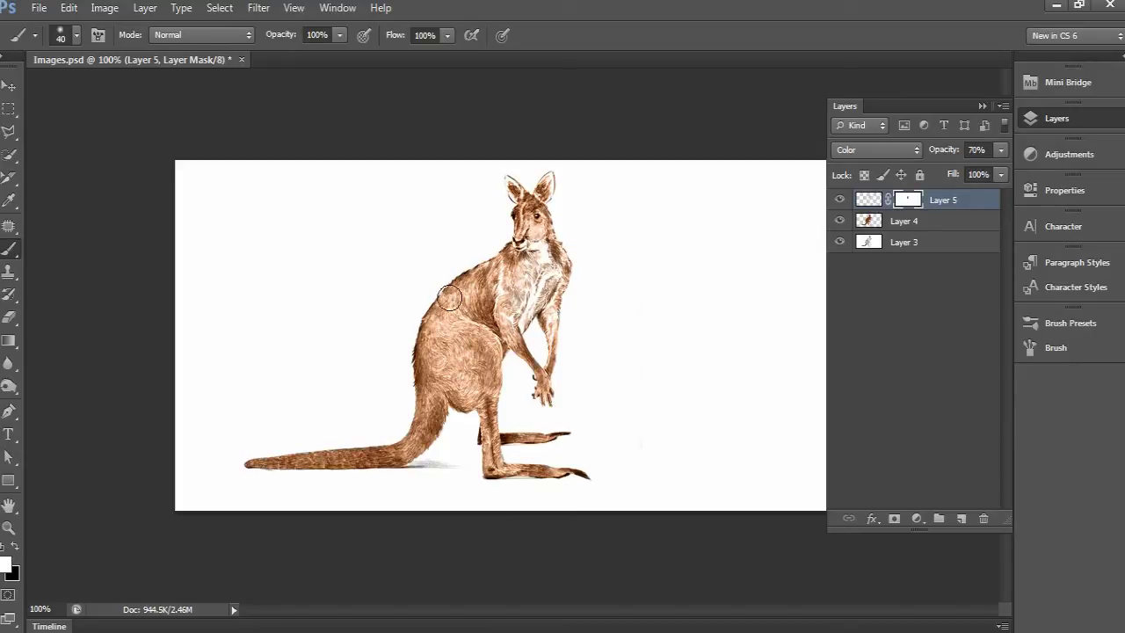
{"action": "left_click", "coordinate": [840, 200]}
{"action": "key", "text": "v"}
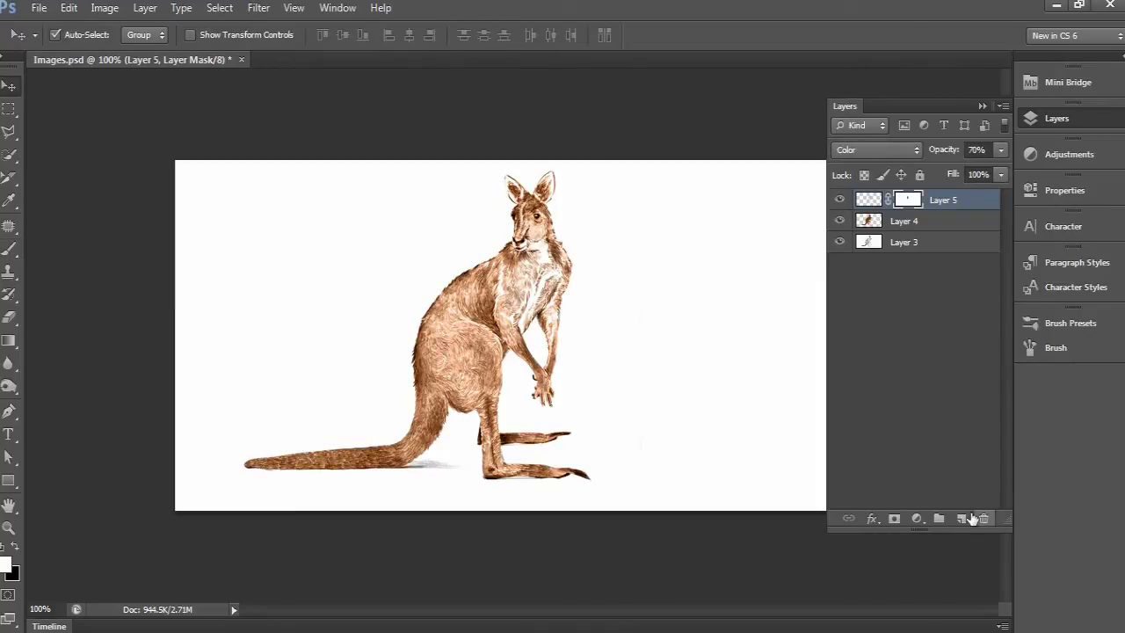
Create a new shading layer with black foreground and Soft Light blend mode
{"action": "left_click", "coordinate": [962, 519]}
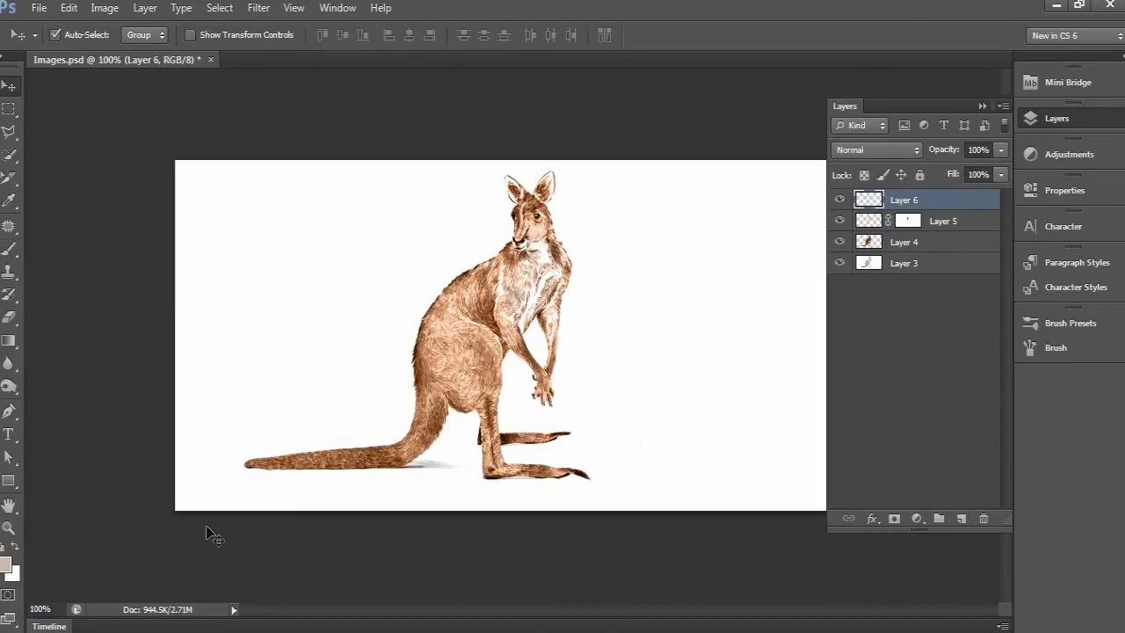
{"action": "left_click", "coordinate": [5, 564]}
{"action": "left_click_drag", "start_coordinate": [688, 431], "coordinate": [687, 439]}
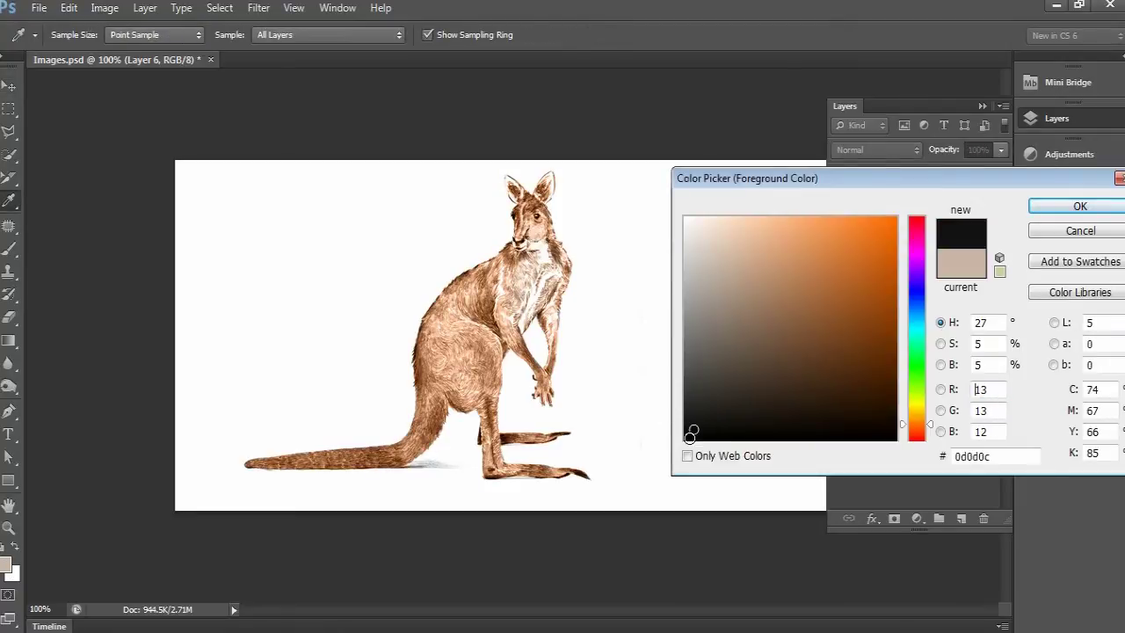
{"action": "left_click", "coordinate": [1080, 206]}
{"action": "left_click", "coordinate": [876, 149]}
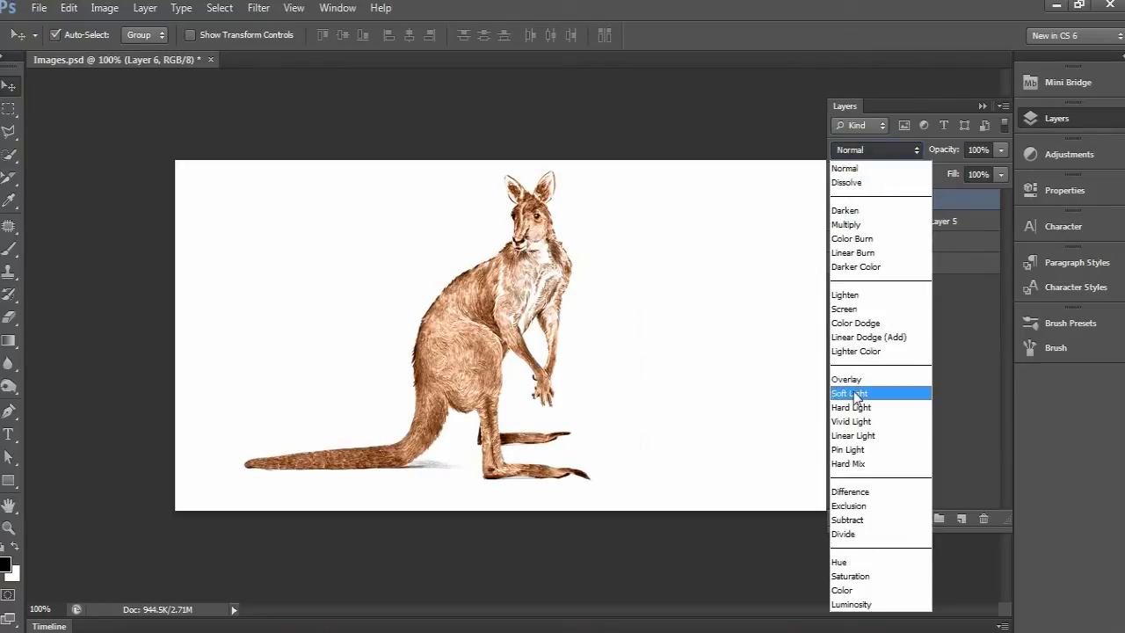
{"action": "left_click", "coordinate": [855, 393]}
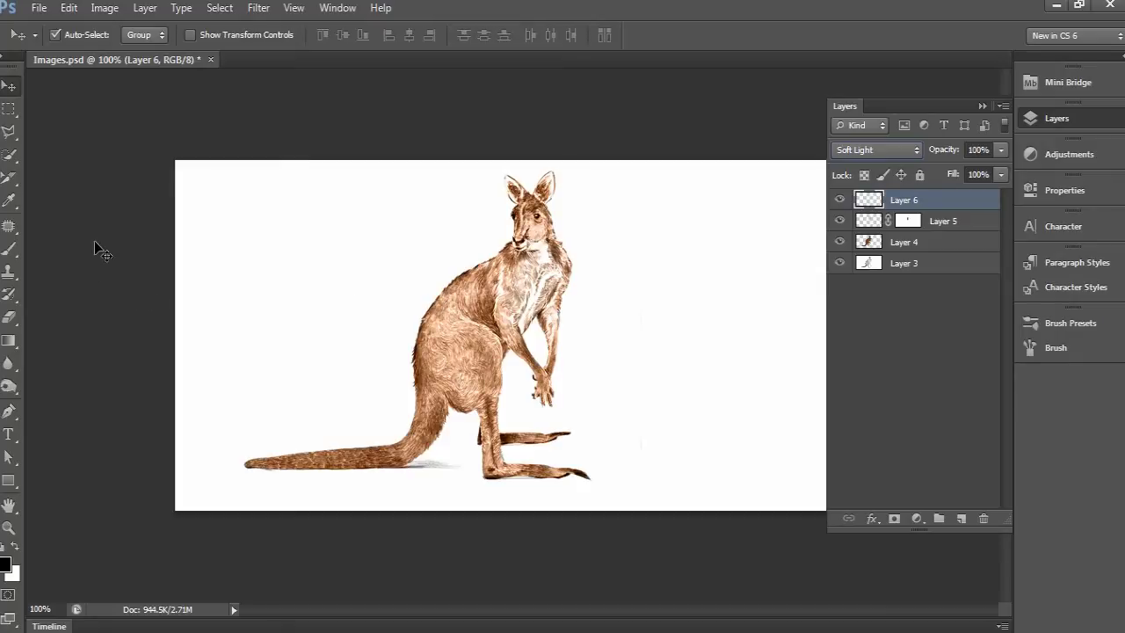
{"action": "left_click", "coordinate": [9, 249]}
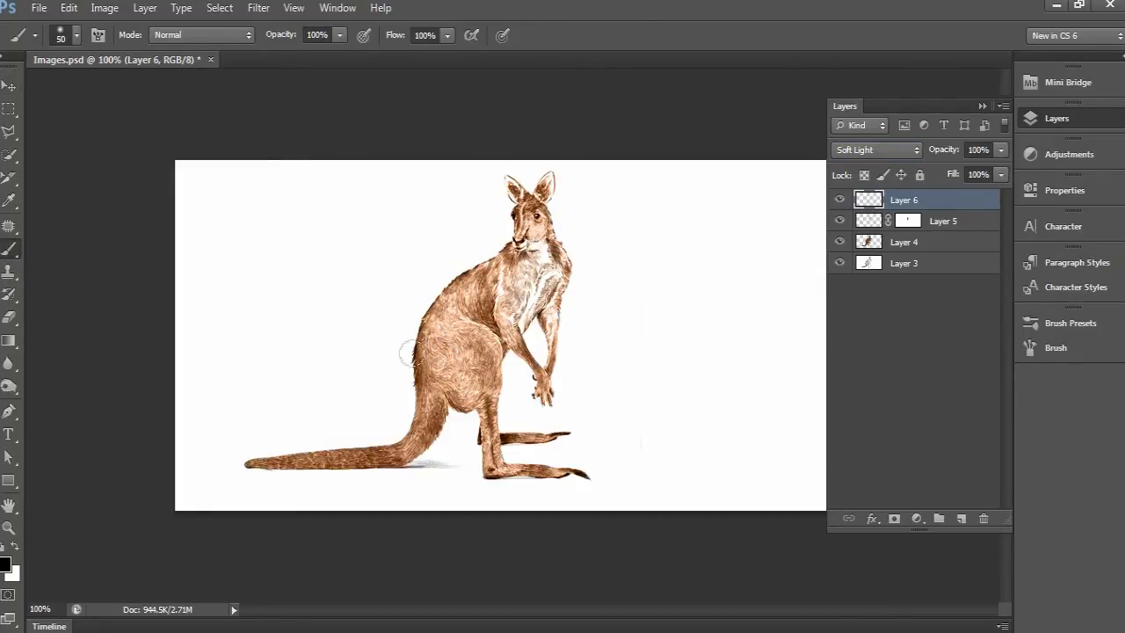
Brush black shading over the back, haunch, tail, feet, legs, chest, head and ear
{"action": "left_click_drag", "start_coordinate": [410, 336], "coordinate": [402, 385]}
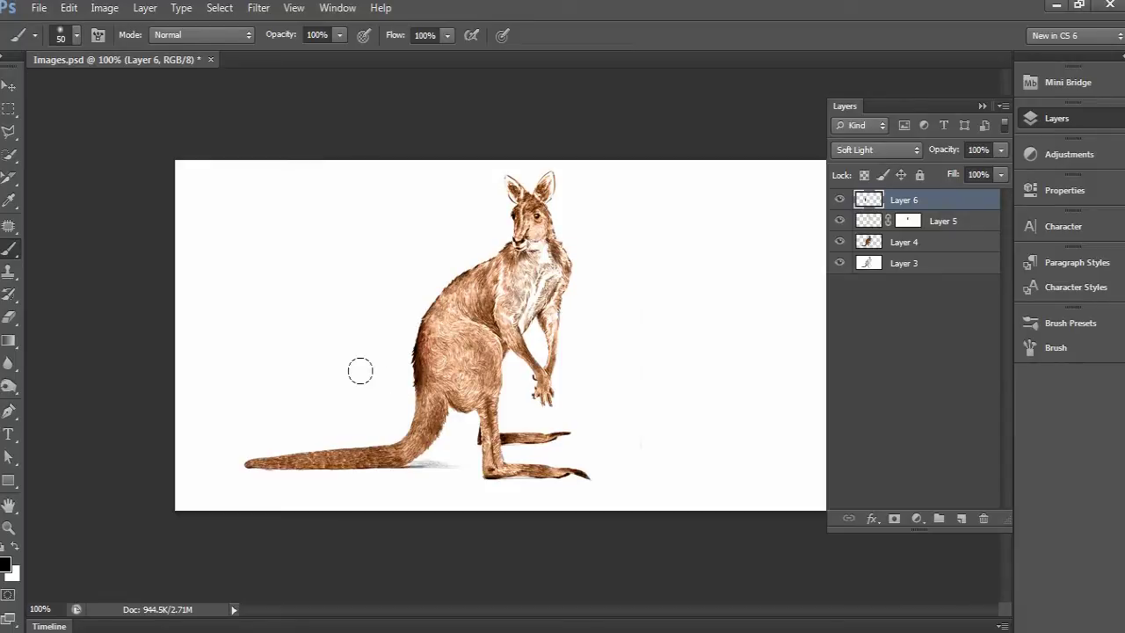
{"action": "left_click_drag", "start_coordinate": [442, 410], "coordinate": [418, 464]}
{"action": "mouse_move", "coordinate": [253, 453]}
{"action": "left_mouse_down"}
{"action": "mouse_move", "coordinate": [346, 432]}
{"action": "mouse_move", "coordinate": [297, 438]}
{"action": "left_mouse_up"}
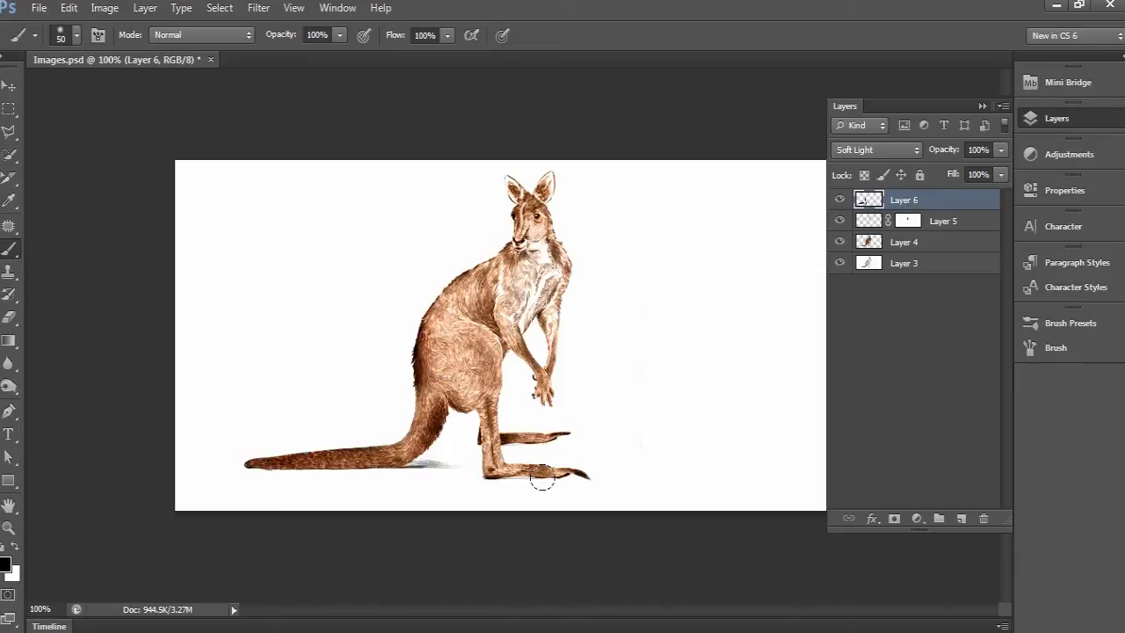
{"action": "left_click_drag", "start_coordinate": [542, 479], "coordinate": [589, 483]}
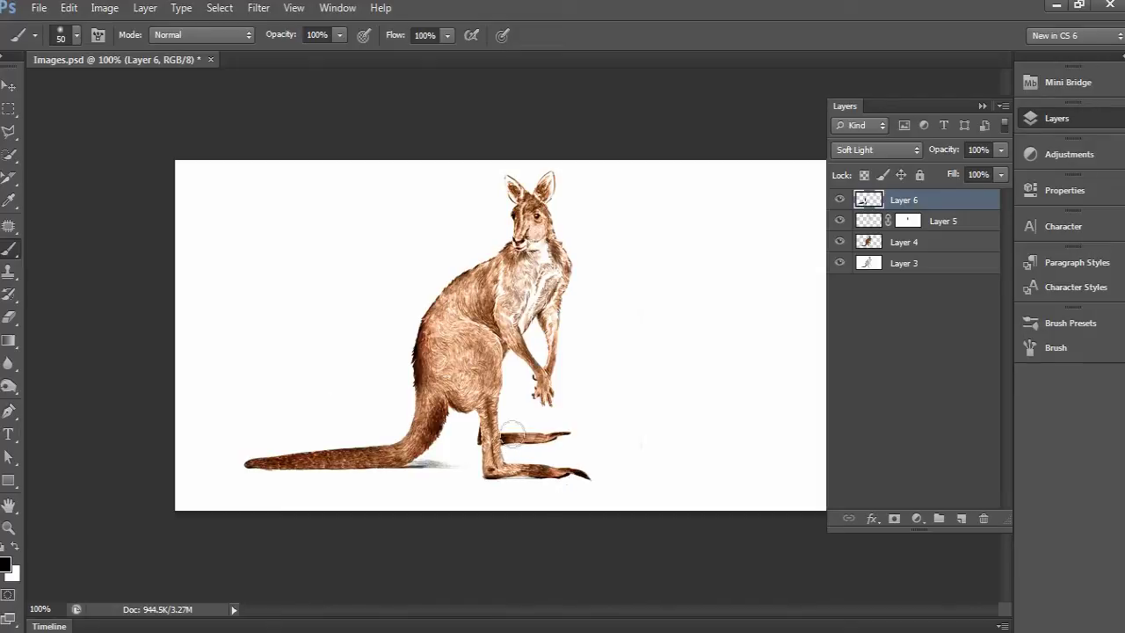
{"action": "left_click_drag", "start_coordinate": [513, 431], "coordinate": [562, 427]}
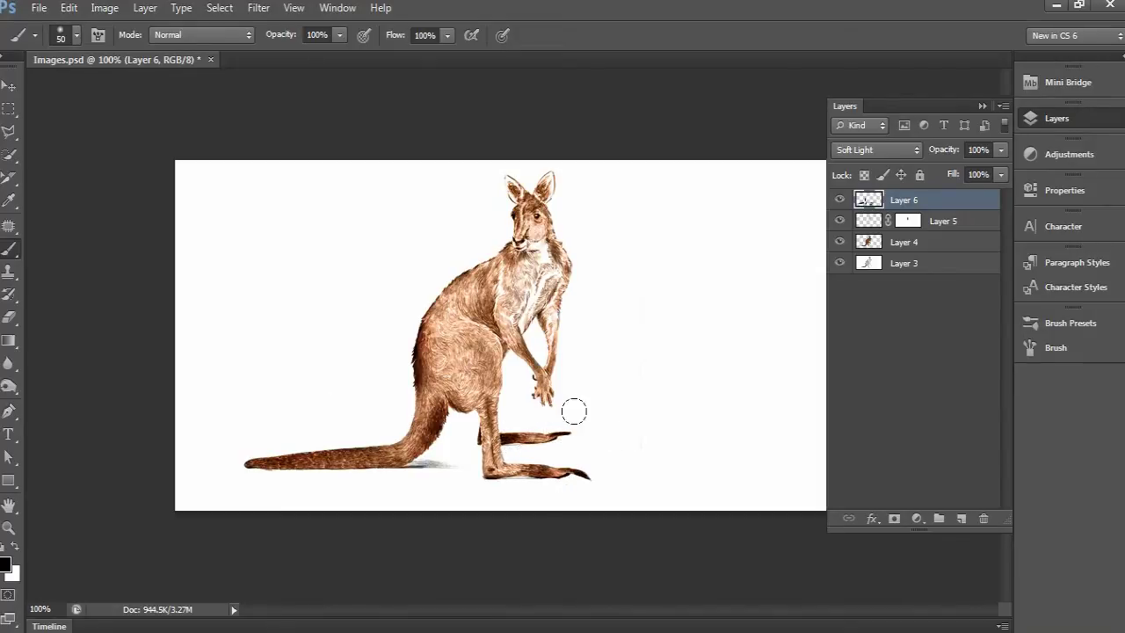
{"action": "key", "text": "bracketleft"}
{"action": "key", "text": "bracketleft"}
{"action": "key", "text": "bracketleft"}
{"action": "mouse_move", "coordinate": [492, 437]}
{"action": "left_mouse_down"}
{"action": "mouse_move", "coordinate": [496, 464]}
{"action": "mouse_move", "coordinate": [518, 448]}
{"action": "mouse_move", "coordinate": [528, 333]}
{"action": "mouse_move", "coordinate": [536, 362]}
{"action": "mouse_move", "coordinate": [566, 369]}
{"action": "left_mouse_up"}
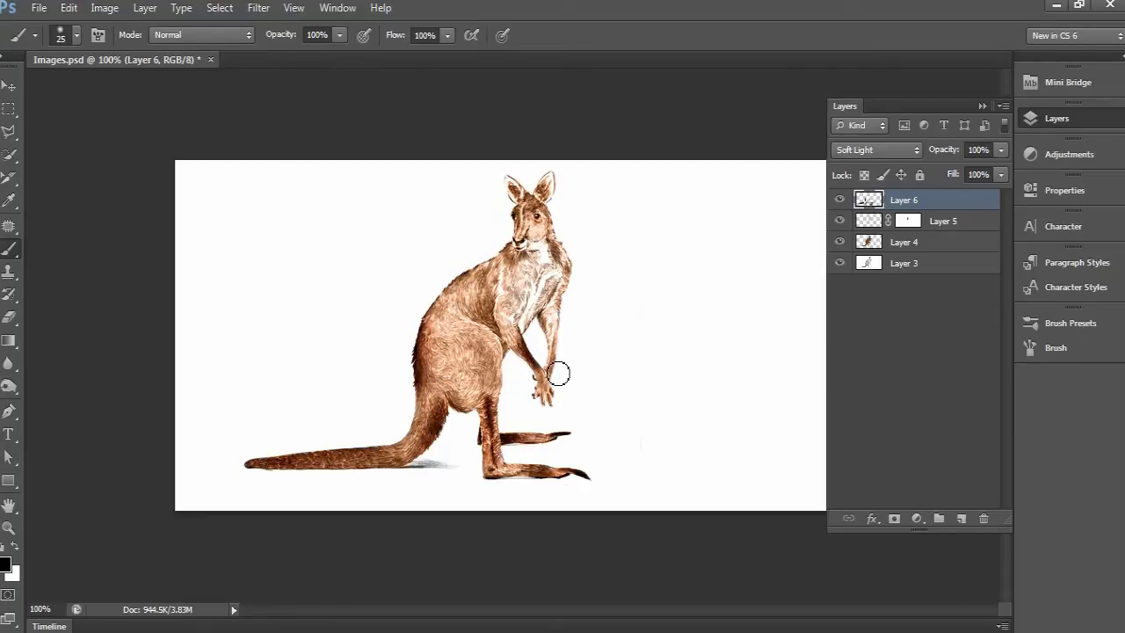
{"action": "mouse_move", "coordinate": [544, 263]}
{"action": "left_mouse_down"}
{"action": "mouse_move", "coordinate": [559, 239]}
{"action": "mouse_move", "coordinate": [563, 263]}
{"action": "left_mouse_up"}
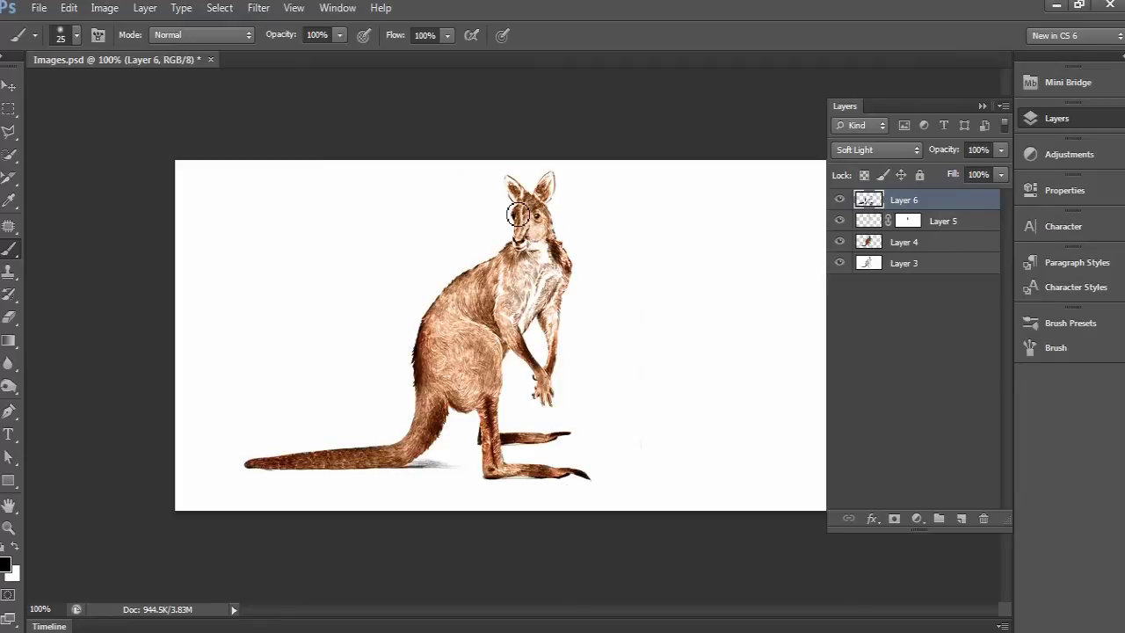
{"action": "mouse_move", "coordinate": [526, 214]}
{"action": "left_mouse_down"}
{"action": "mouse_move", "coordinate": [557, 170]}
{"action": "mouse_move", "coordinate": [517, 176]}
{"action": "left_mouse_up"}
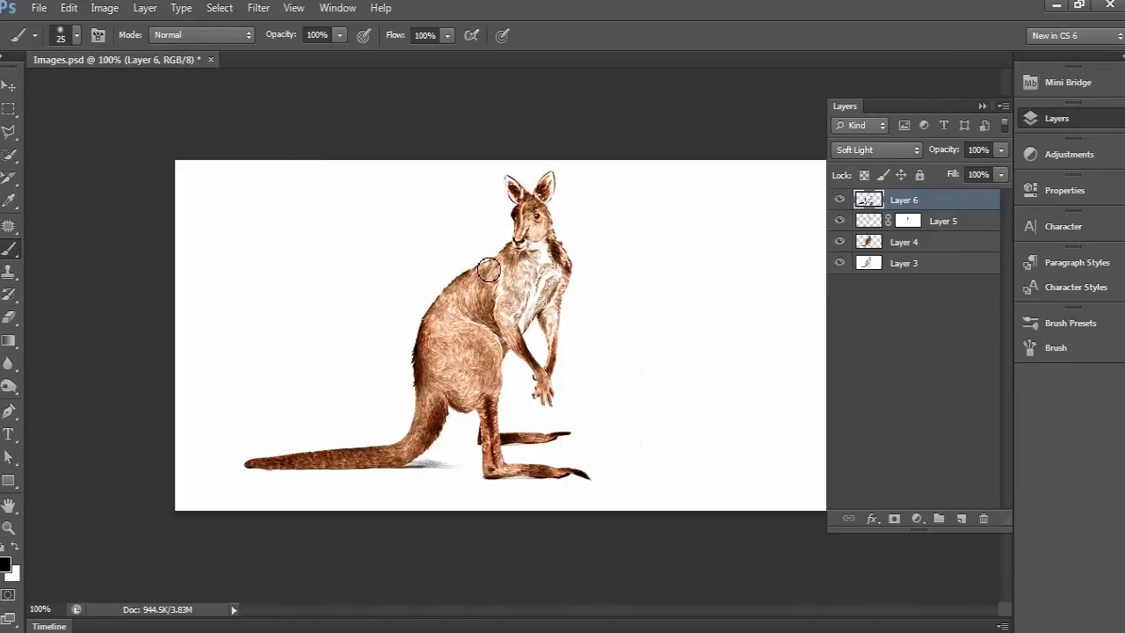
{"action": "mouse_move", "coordinate": [468, 278]}
{"action": "left_mouse_down"}
{"action": "mouse_move", "coordinate": [417, 284]}
{"action": "mouse_move", "coordinate": [492, 307]}
{"action": "mouse_move", "coordinate": [498, 329]}
{"action": "mouse_move", "coordinate": [469, 321]}
{"action": "mouse_move", "coordinate": [515, 332]}
{"action": "mouse_move", "coordinate": [487, 374]}
{"action": "mouse_move", "coordinate": [463, 345]}
{"action": "mouse_move", "coordinate": [485, 350]}
{"action": "mouse_move", "coordinate": [482, 378]}
{"action": "mouse_move", "coordinate": [520, 316]}
{"action": "mouse_move", "coordinate": [522, 302]}
{"action": "mouse_move", "coordinate": [443, 359]}
{"action": "mouse_move", "coordinate": [471, 406]}
{"action": "mouse_move", "coordinate": [443, 400]}
{"action": "mouse_move", "coordinate": [429, 461]}
{"action": "mouse_move", "coordinate": [439, 436]}
{"action": "mouse_move", "coordinate": [417, 349]}
{"action": "mouse_move", "coordinate": [426, 324]}
{"action": "mouse_move", "coordinate": [400, 423]}
{"action": "mouse_move", "coordinate": [438, 340]}
{"action": "left_mouse_up"}
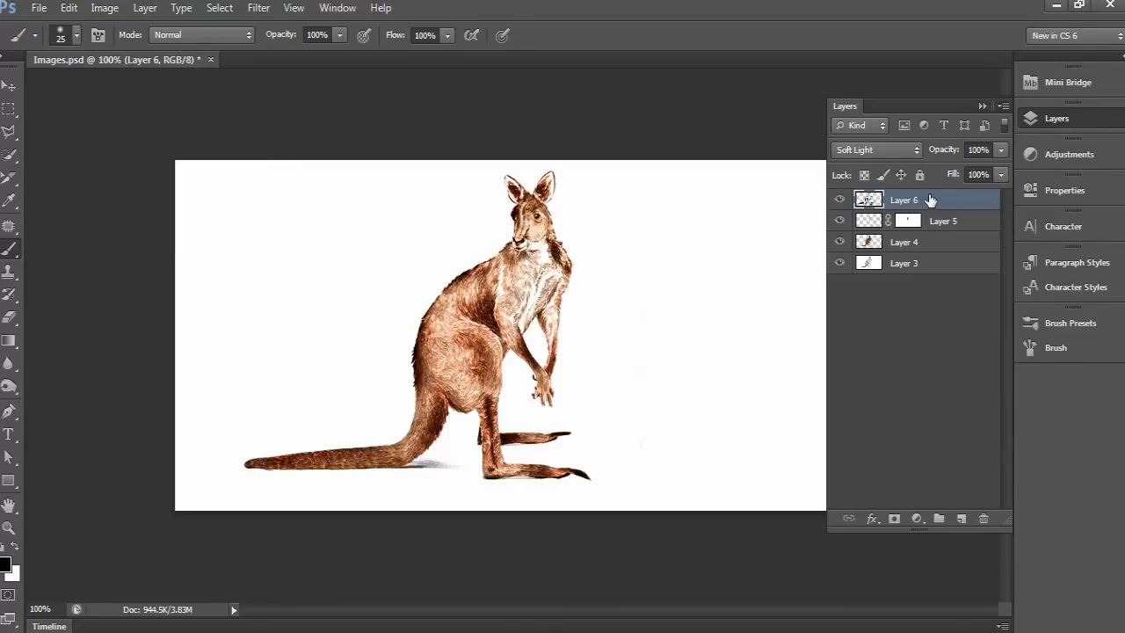
Set the shading layer's opacity to 65% and darken the base of the tail
{"action": "left_click", "coordinate": [993, 149]}
{"action": "type", "text": "6"}
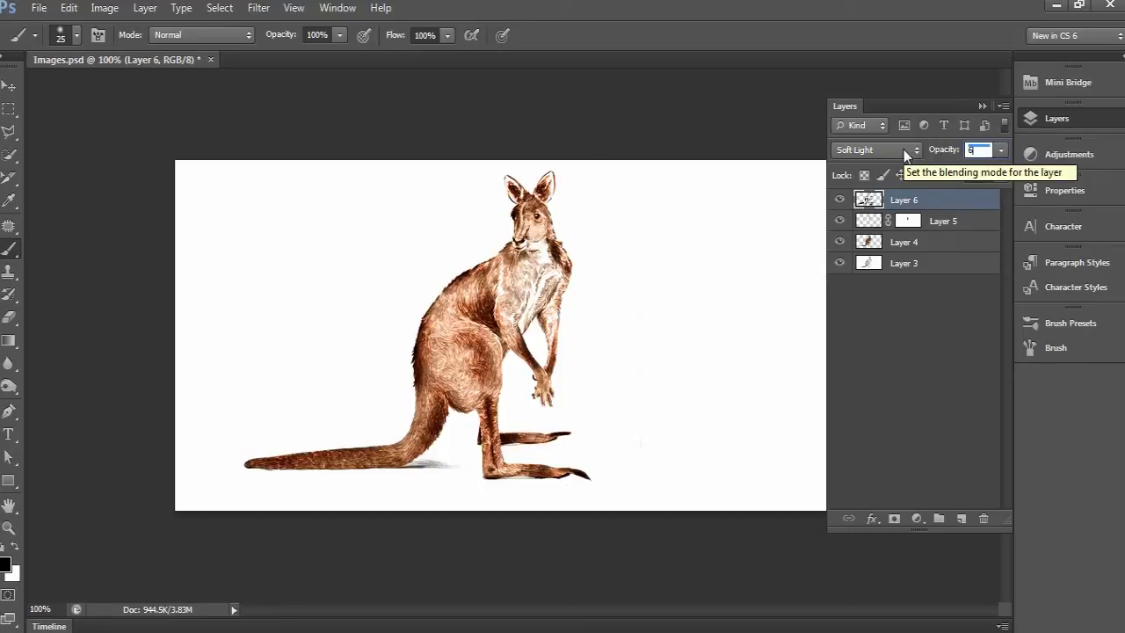
{"action": "type", "text": "5"}
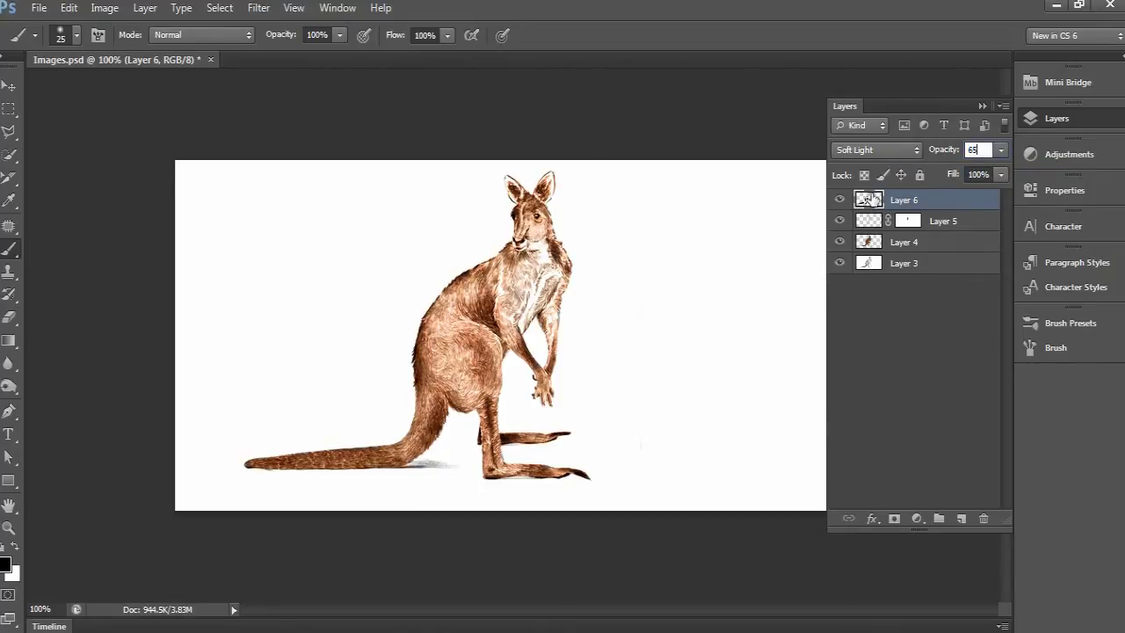
{"action": "left_click", "coordinate": [840, 200]}
{"action": "left_click", "coordinate": [840, 199]}
{"action": "left_click", "coordinate": [840, 199]}
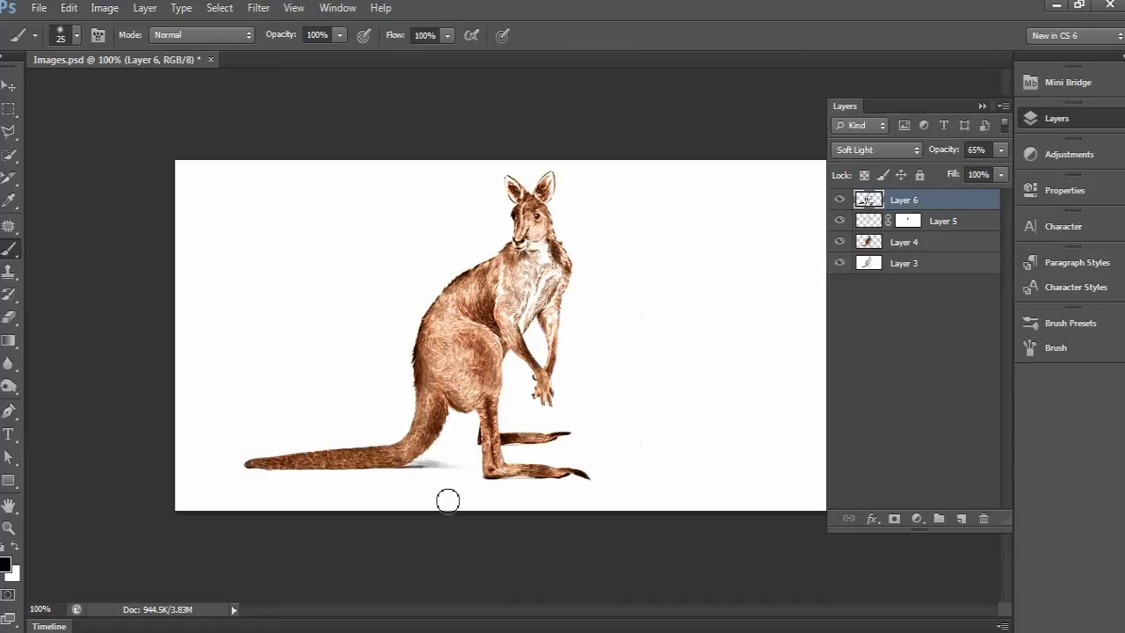
{"action": "left_click_drag", "start_coordinate": [422, 451], "coordinate": [381, 461]}
Load Layer 4's kangaroo outline as a selection and add a new layer above Layer 3
{"action": "left_click", "coordinate": [903, 245]}
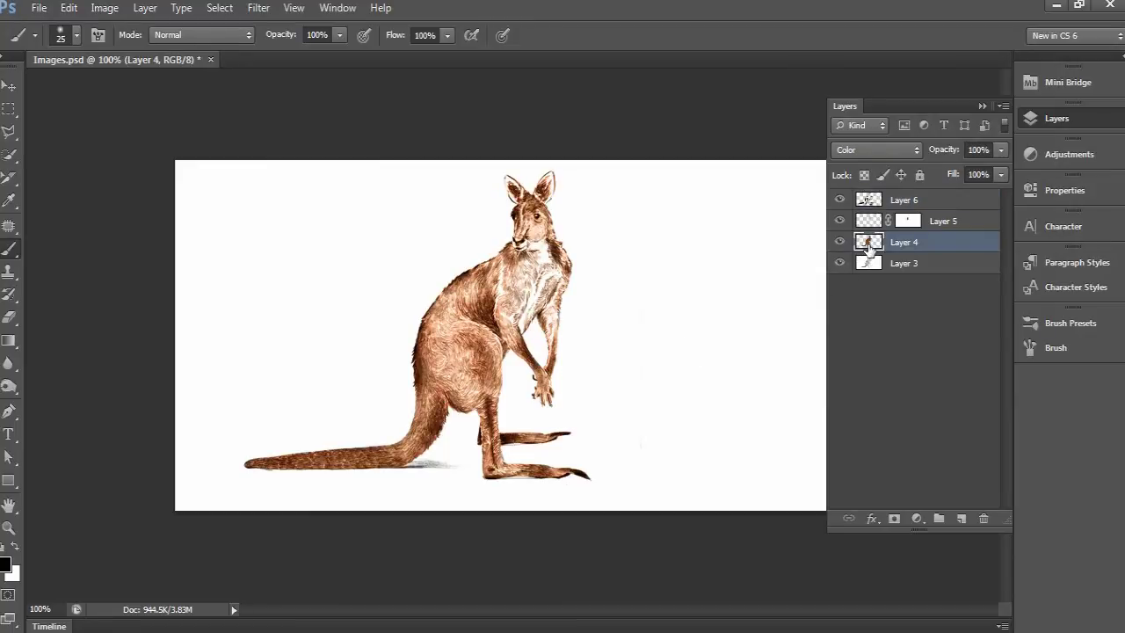
{"action": "left_click", "coordinate": [868, 246], "text": "ctrl"}
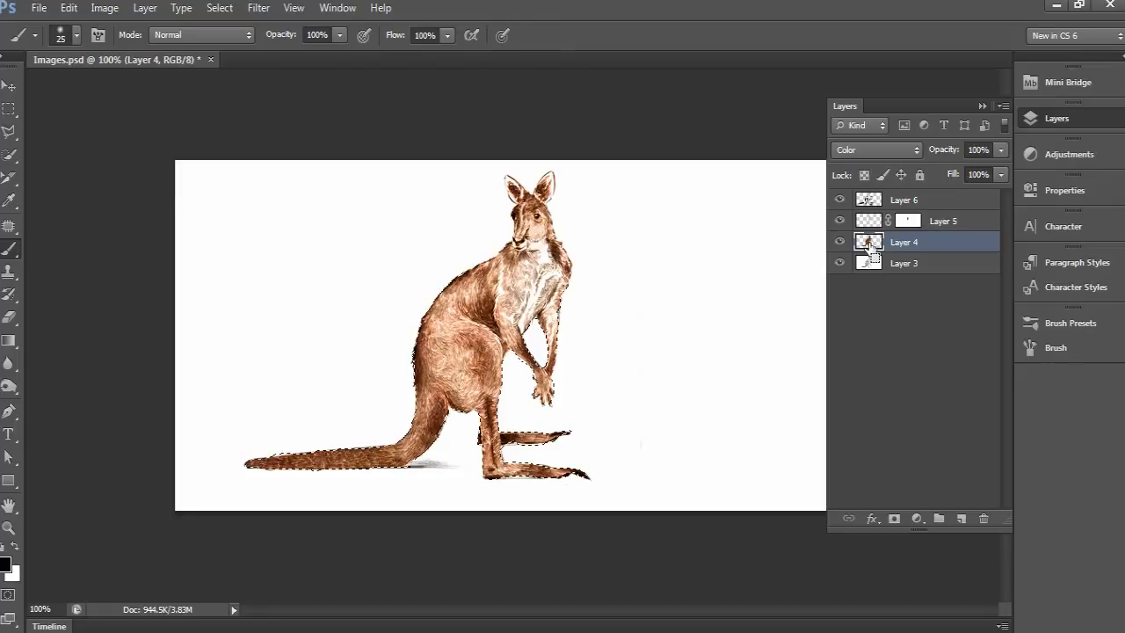
{"action": "left_click", "coordinate": [925, 264]}
{"action": "left_click", "coordinate": [957, 519]}
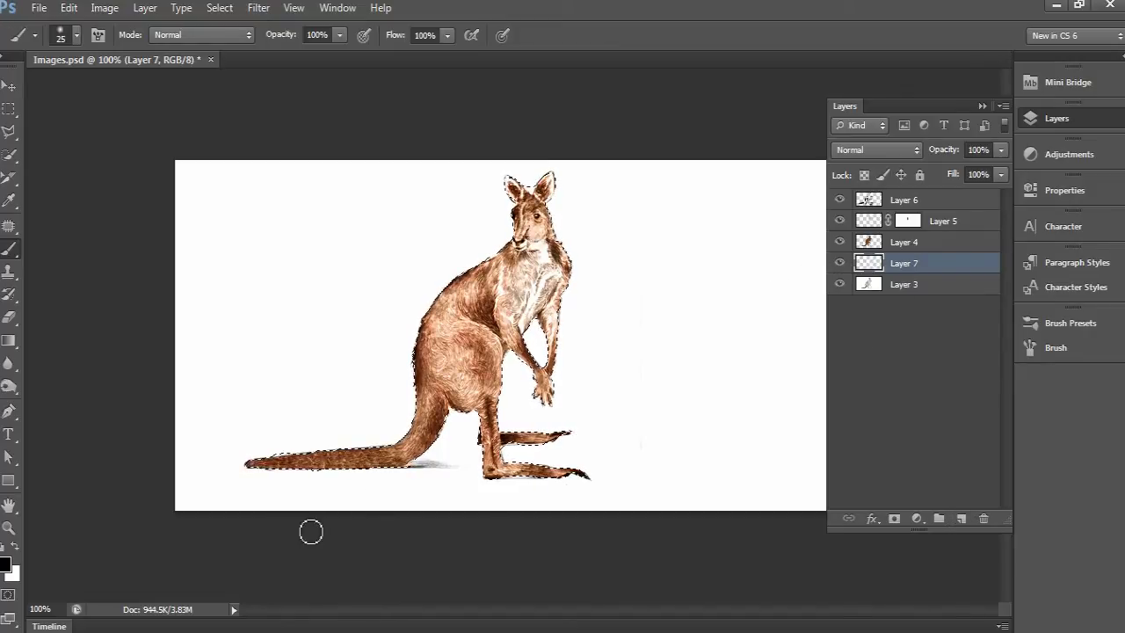
Fill the kangaroo selection with grey a6a6a6 on Layer 7 and deselect
{"action": "left_click", "coordinate": [6, 563]}
{"action": "left_click", "coordinate": [683, 300]}
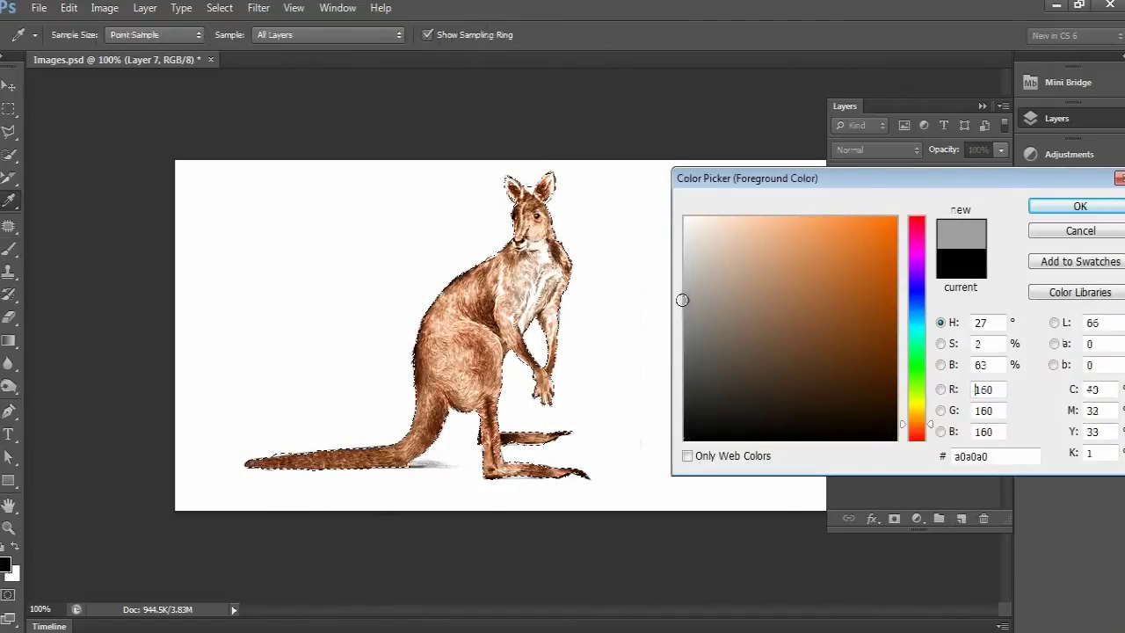
{"action": "left_click_drag", "start_coordinate": [676, 302], "coordinate": [677, 293]}
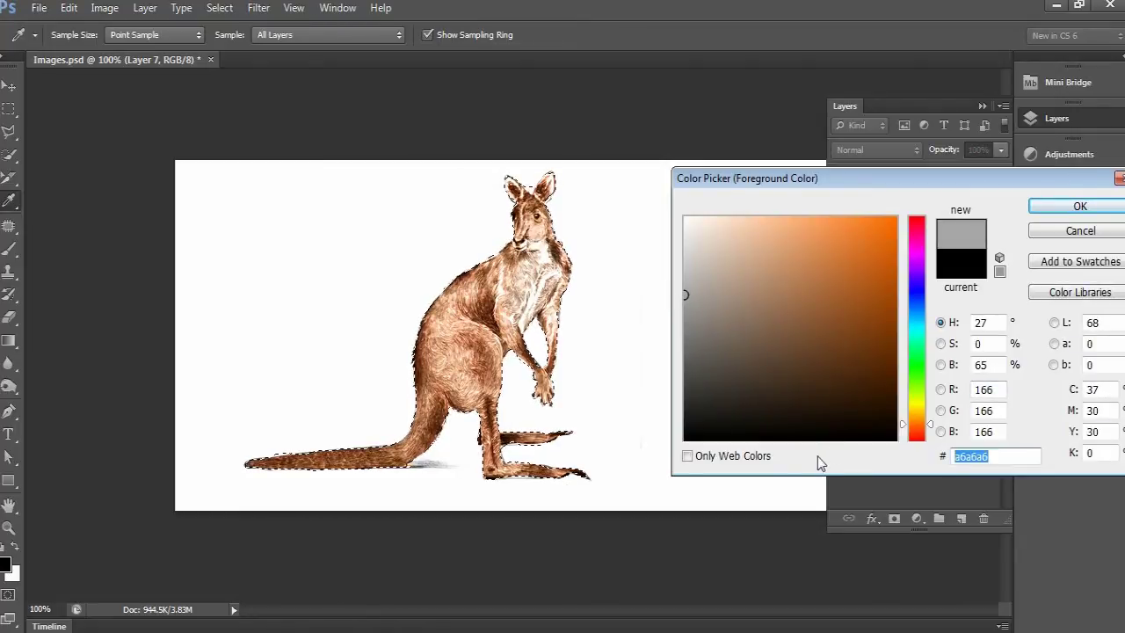
{"action": "left_click", "coordinate": [1065, 216]}
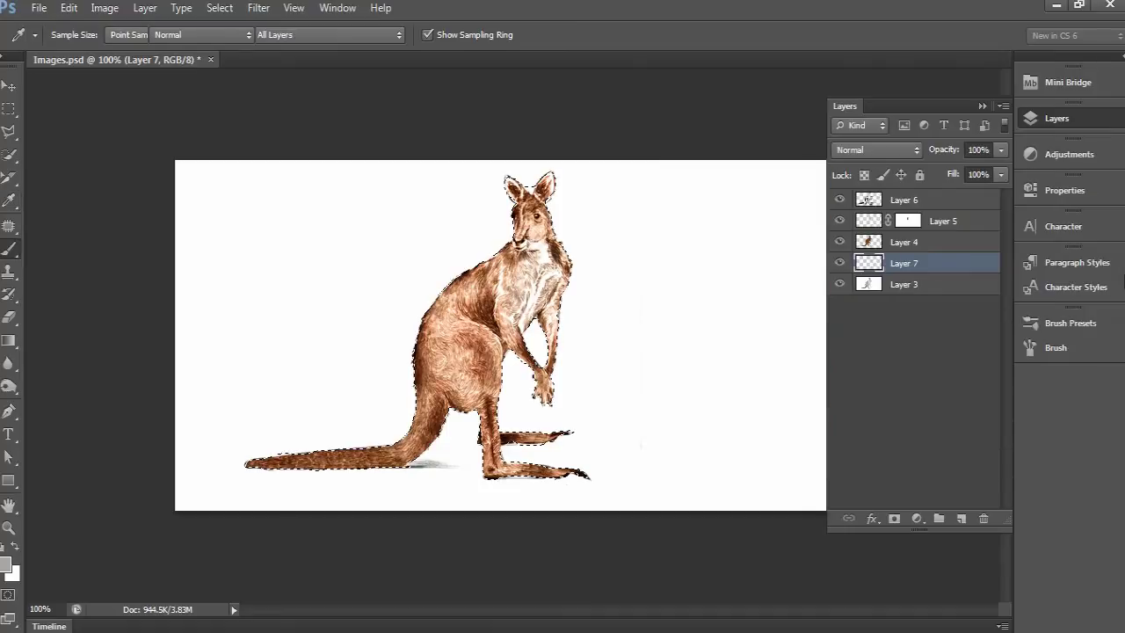
{"action": "key", "text": "b"}
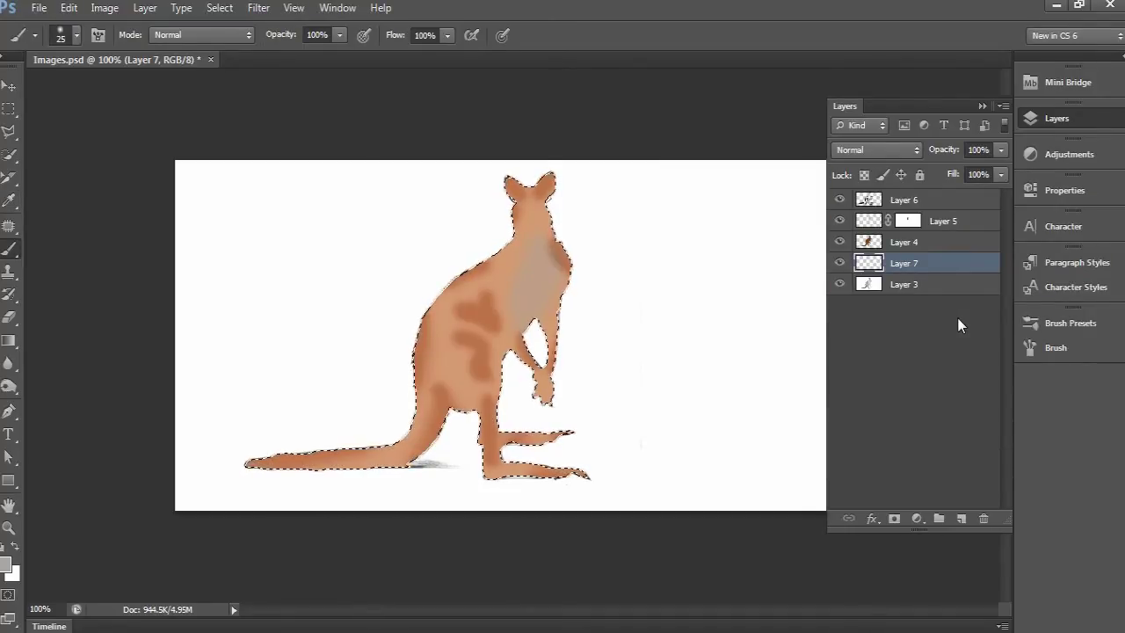
{"action": "key", "text": "ctrl+d"}
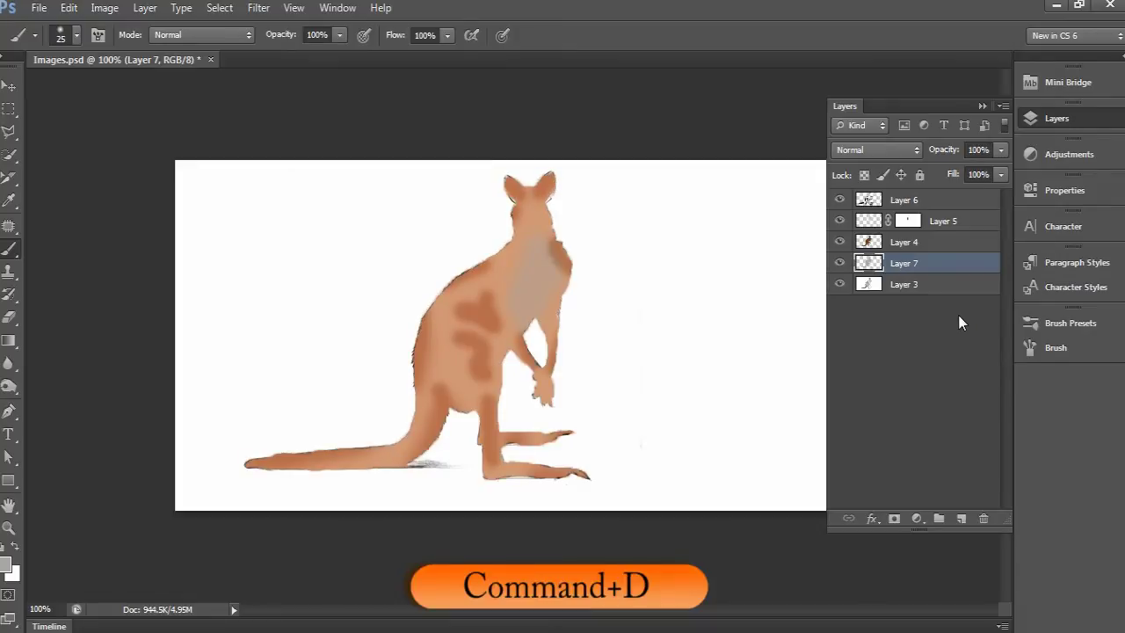
{"action": "key", "text": "ctrl+t"}
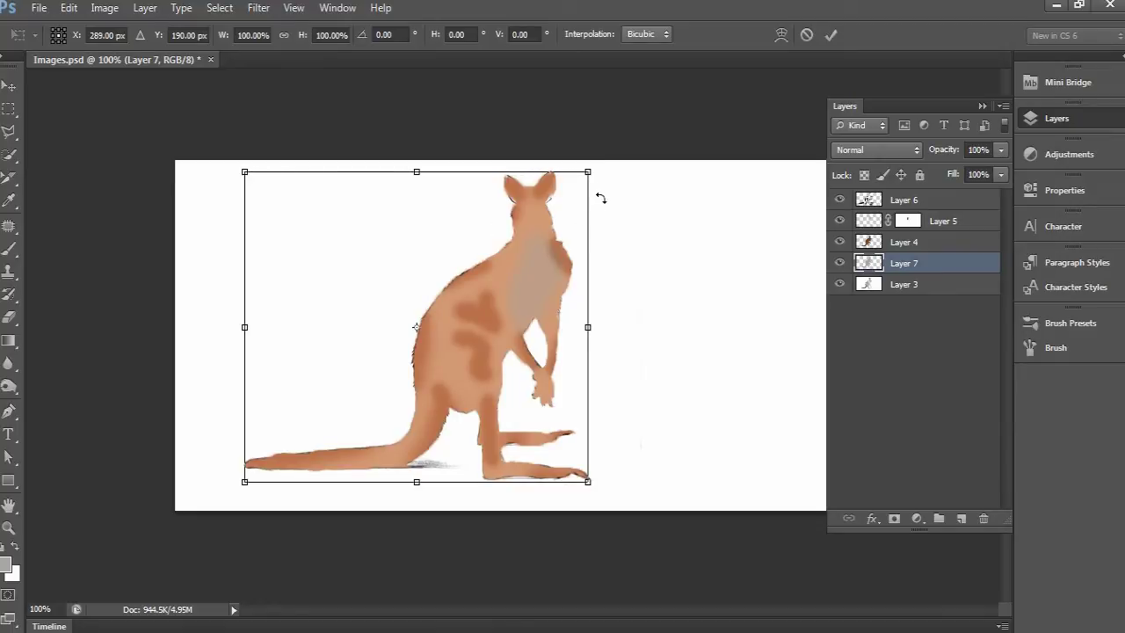
Distort the grey silhouette into a flattened shadow slanting right from the feet, and apply it
{"action": "left_click_drag", "start_coordinate": [591, 176], "coordinate": [725, 294]}
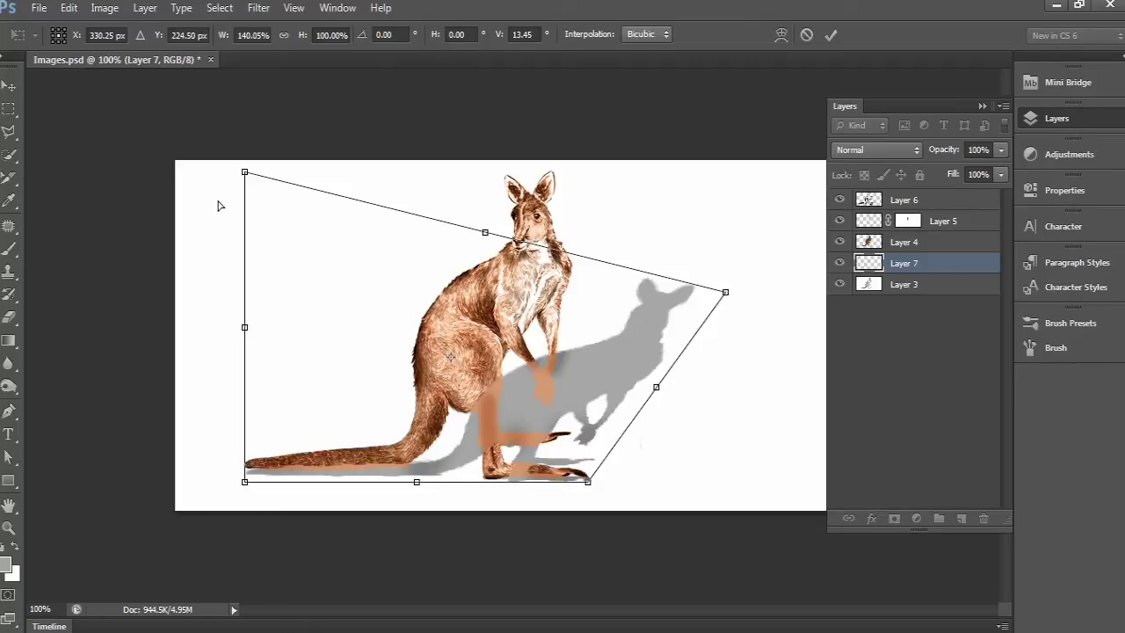
{"action": "left_click_drag", "start_coordinate": [247, 178], "coordinate": [329, 328]}
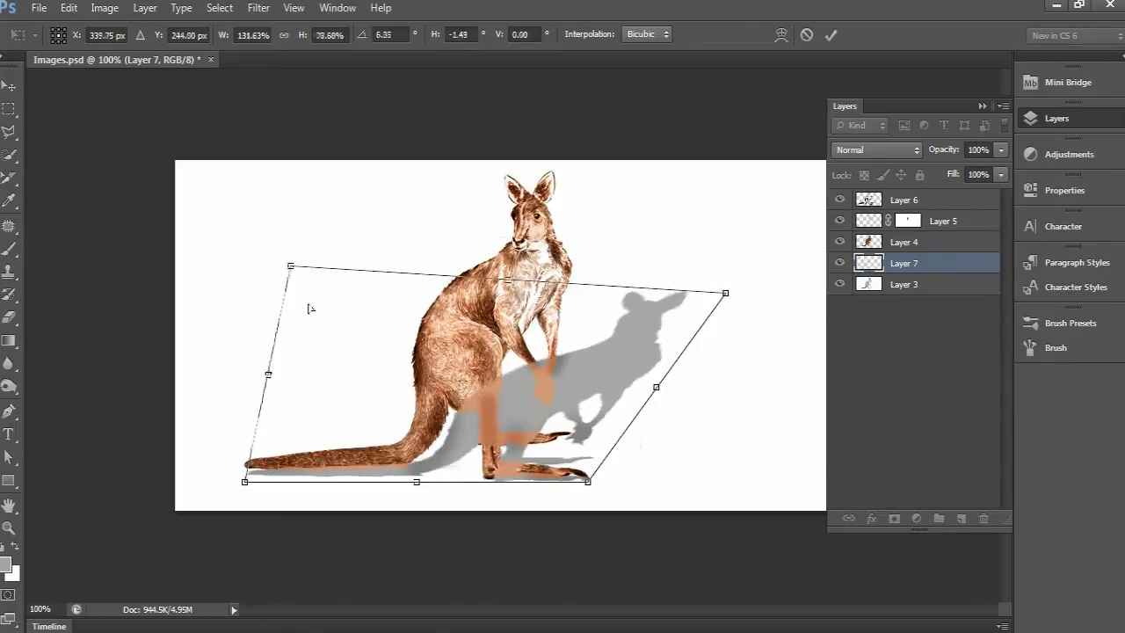
{"action": "left_click_drag", "start_coordinate": [329, 327], "coordinate": [297, 322]}
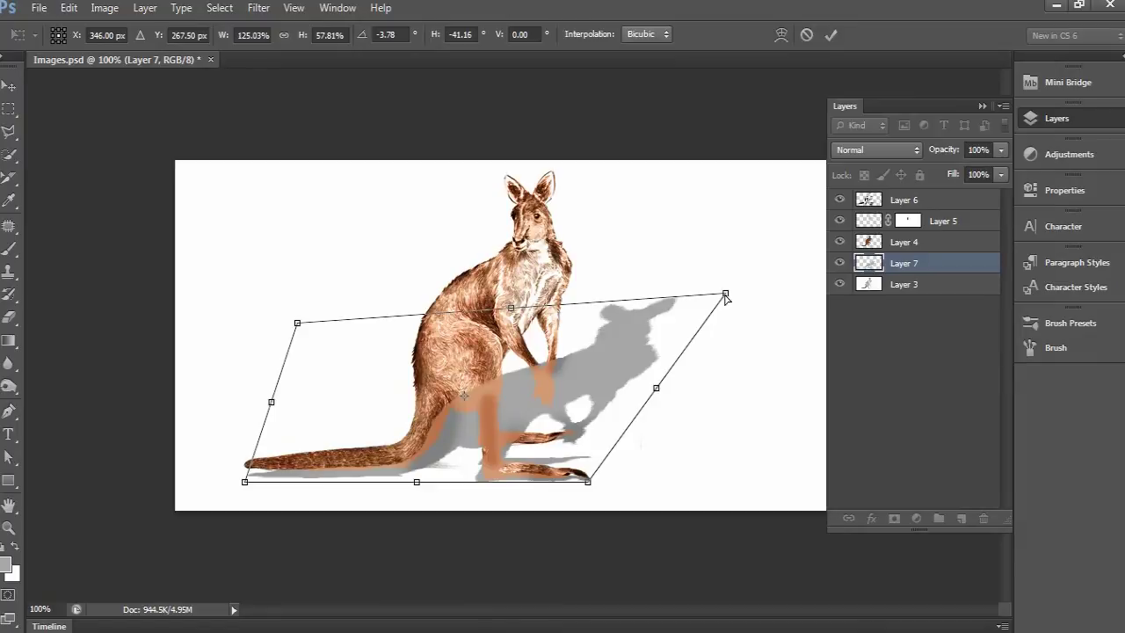
{"action": "left_click_drag", "start_coordinate": [726, 295], "coordinate": [737, 325]}
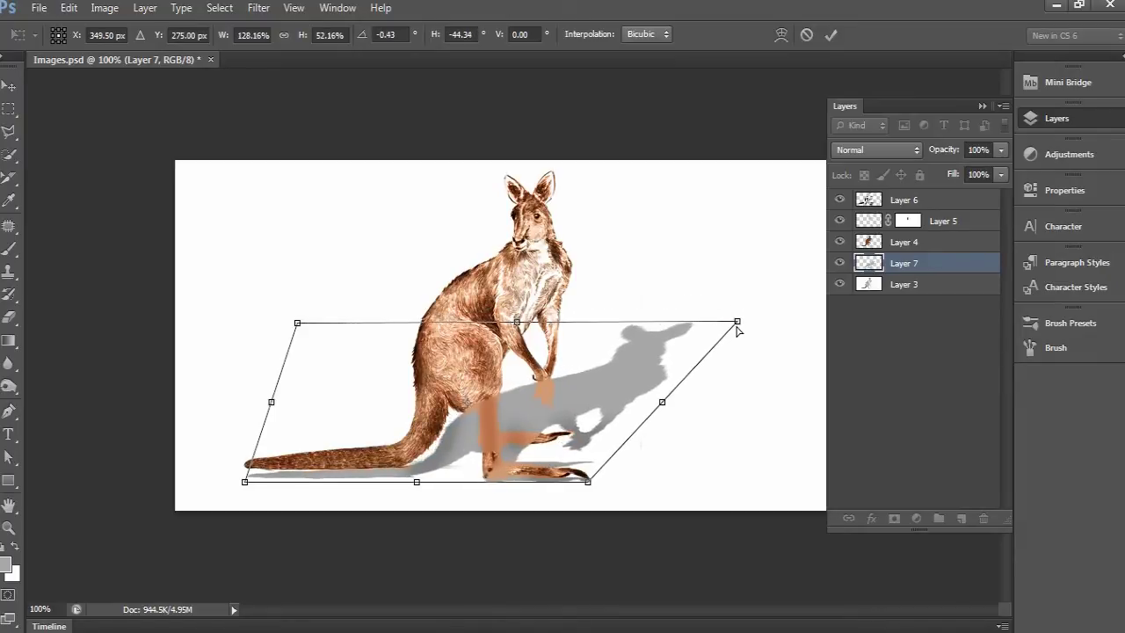
{"action": "left_click_drag", "start_coordinate": [738, 328], "coordinate": [743, 341]}
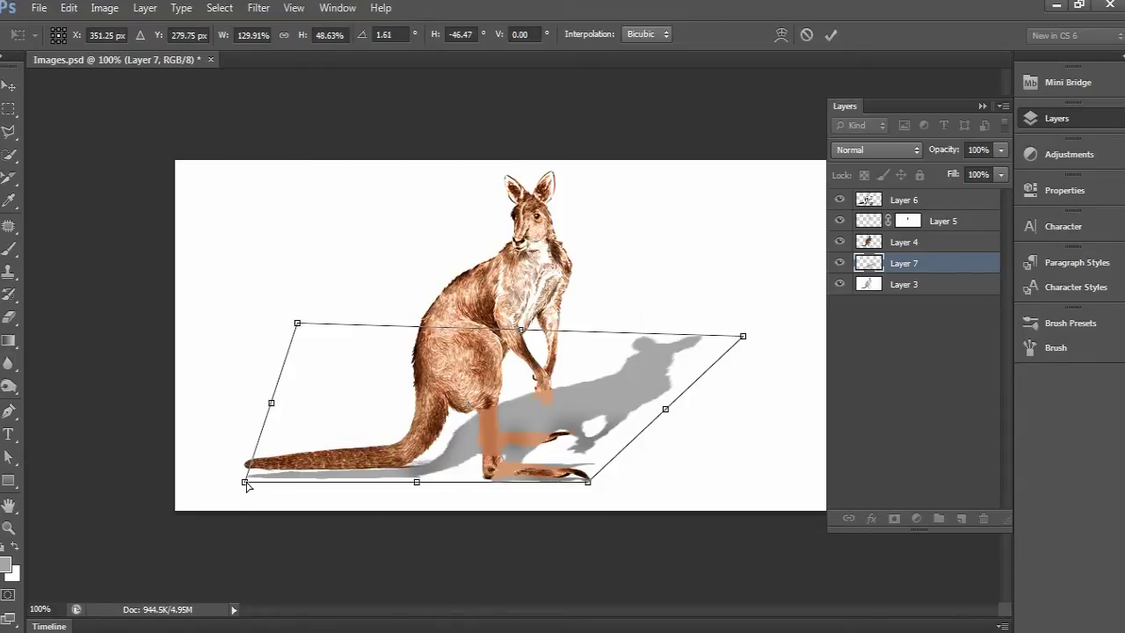
{"action": "left_click_drag", "start_coordinate": [245, 482], "coordinate": [242, 475]}
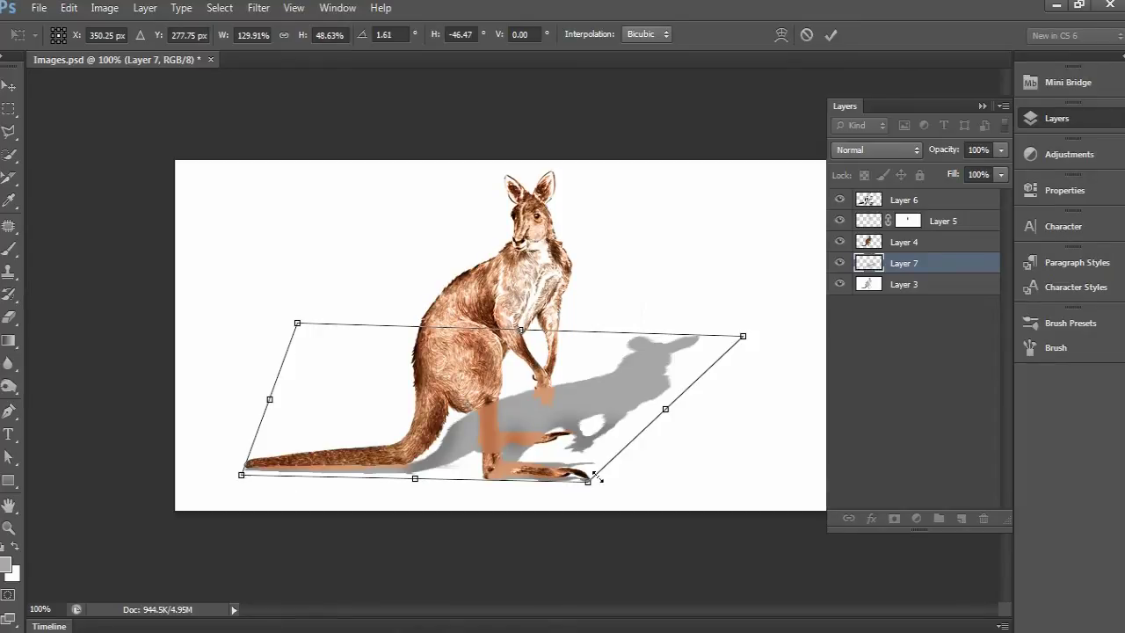
{"action": "key", "text": "b"}
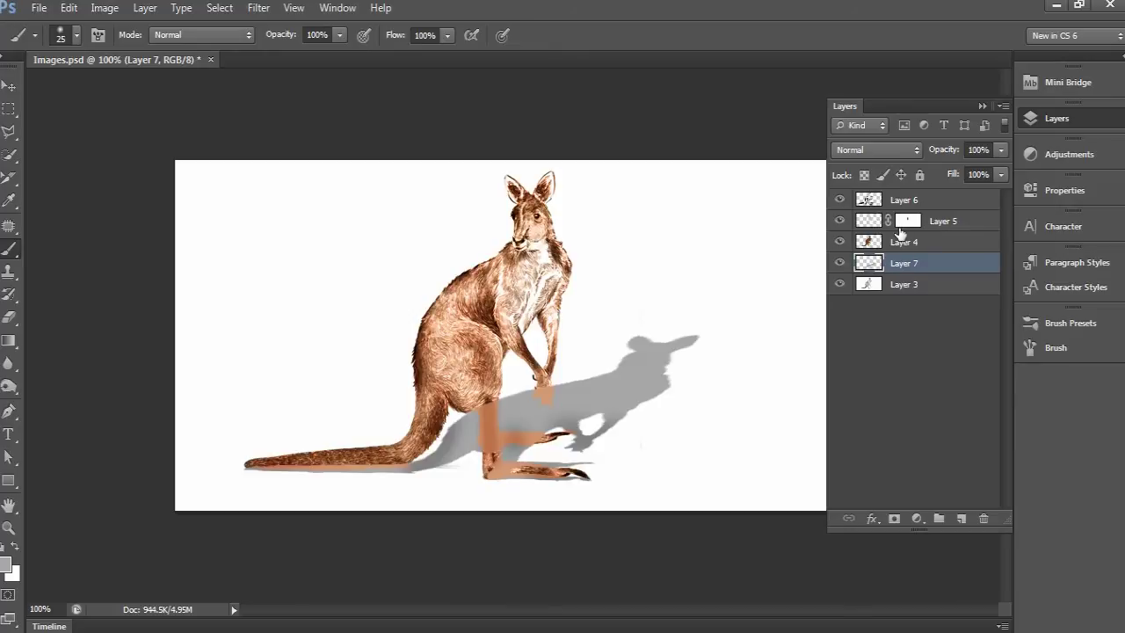
Lower Layer 7's opacity to 35% for a fainter shadow
{"action": "left_click", "coordinate": [1000, 151]}
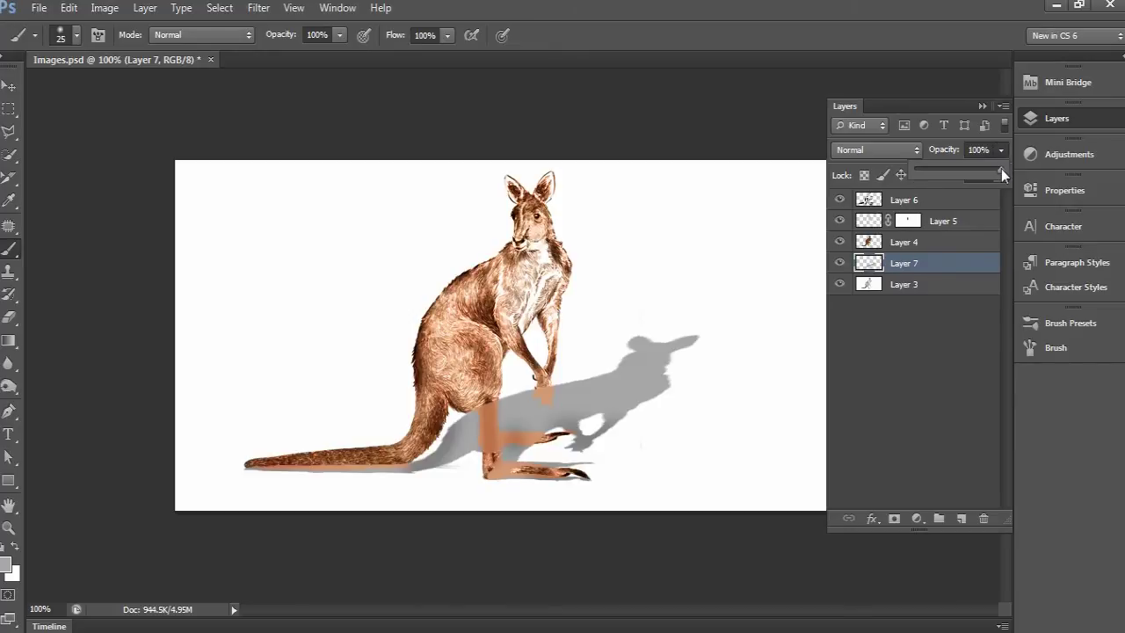
{"action": "mouse_move", "coordinate": [986, 170]}
{"action": "left_mouse_down"}
{"action": "mouse_move", "coordinate": [948, 174]}
{"action": "mouse_move", "coordinate": [957, 178]}
{"action": "left_mouse_up"}
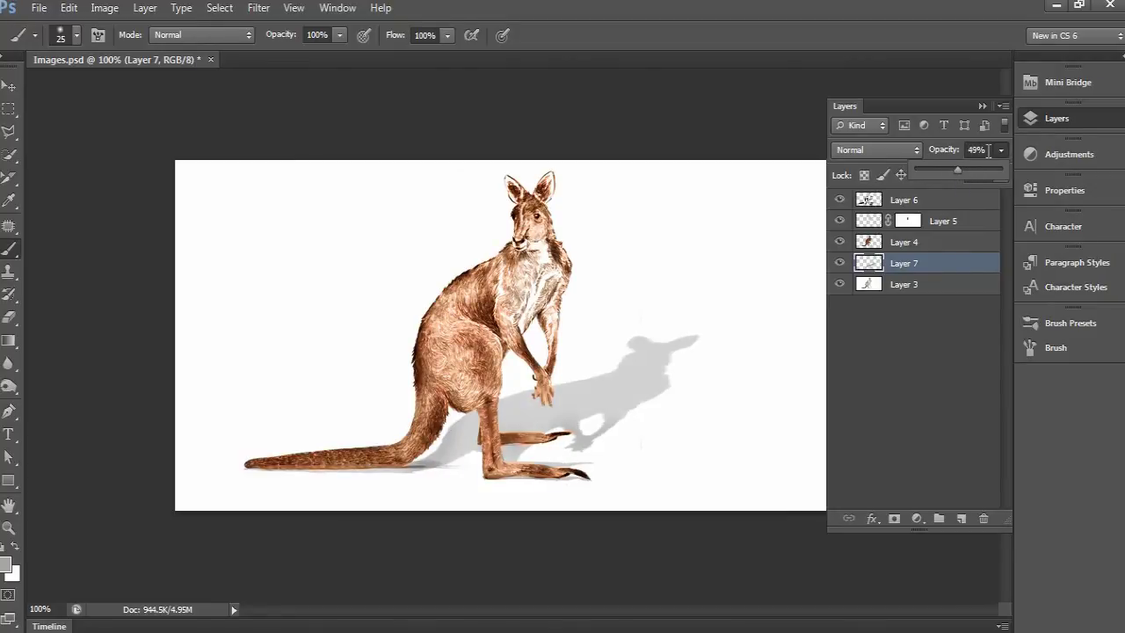
{"action": "key", "text": "Return"}
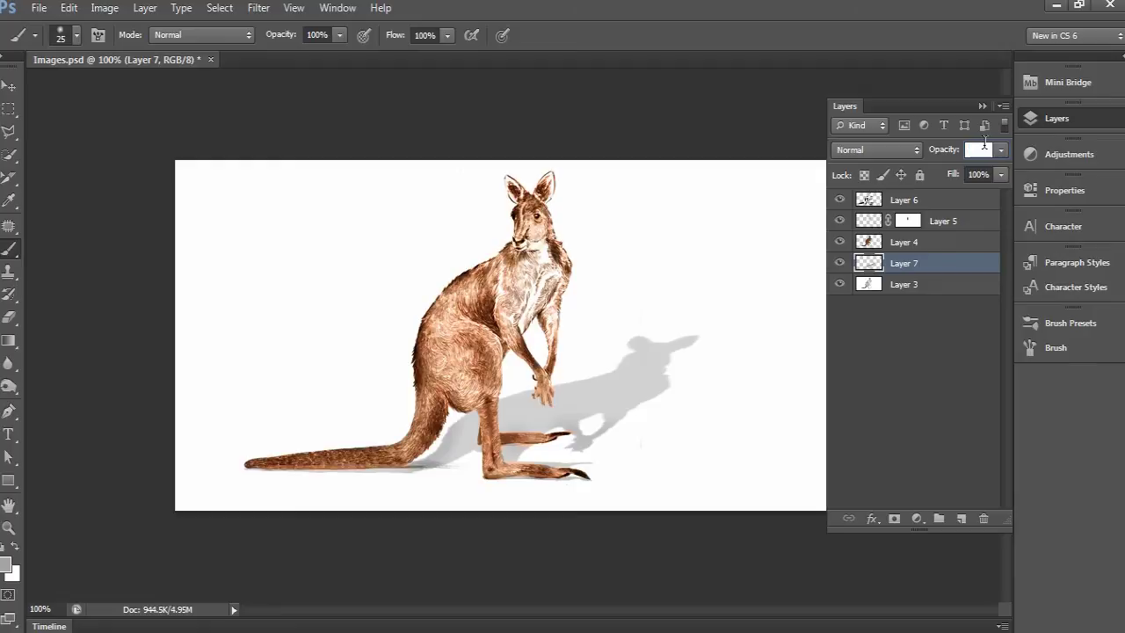
{"action": "type", "text": "35"}
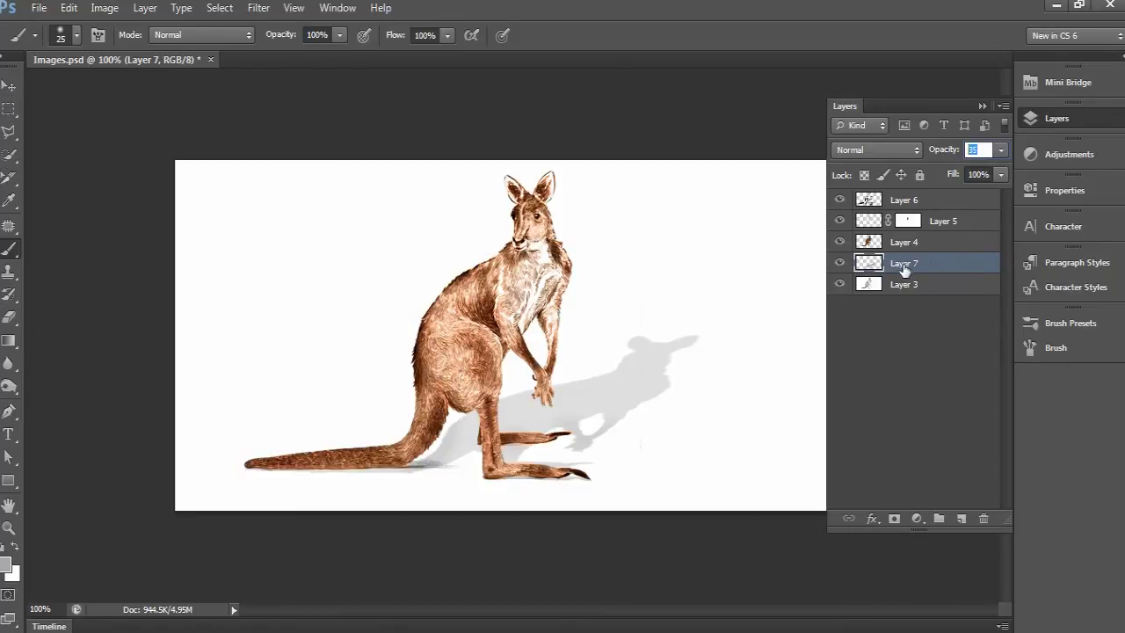
Add a layer mask to Layer 7 and brush out shadow around the kangaroo's legs
{"action": "left_click", "coordinate": [895, 518]}
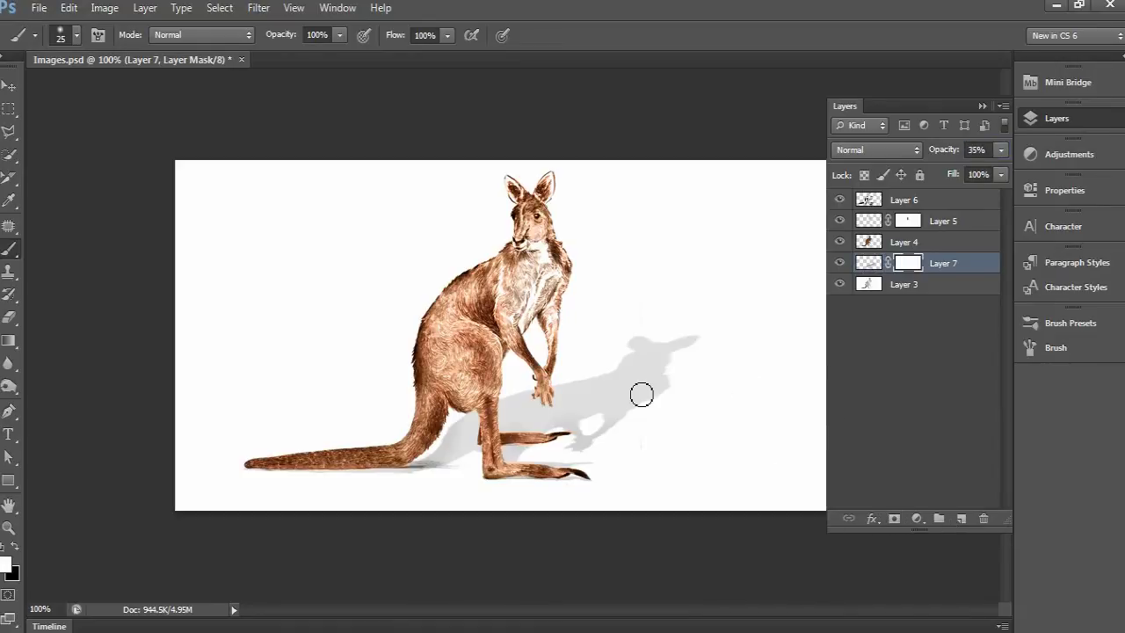
{"action": "key", "text": "bracketright"}
{"action": "key", "text": "bracketright"}
{"action": "key", "text": "bracketleft"}
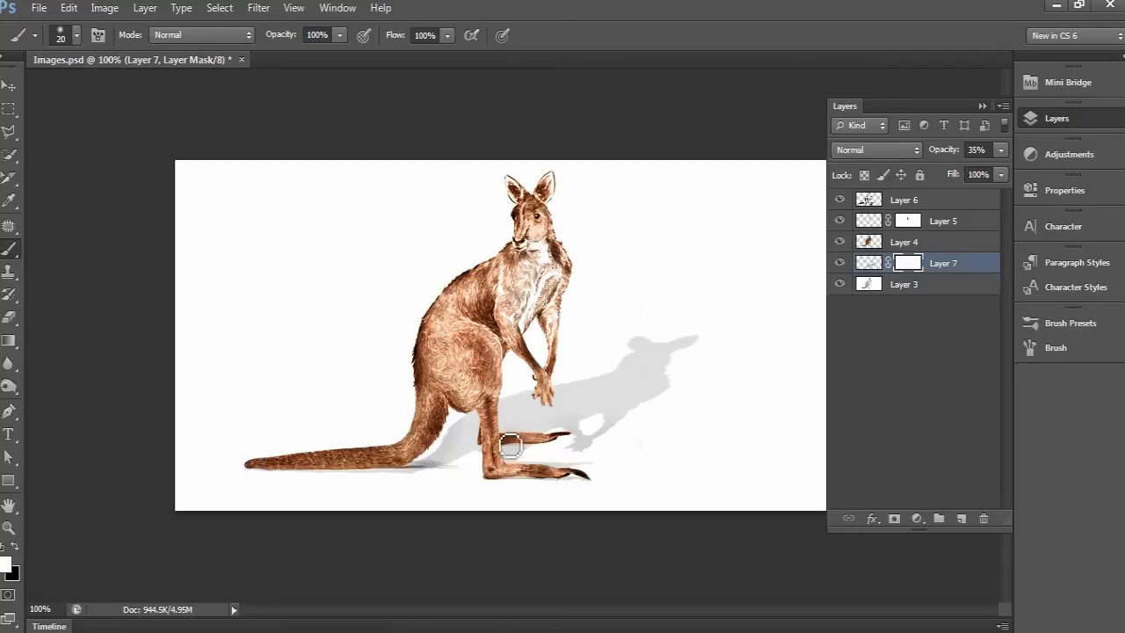
{"action": "key", "text": "ctrl+2"}
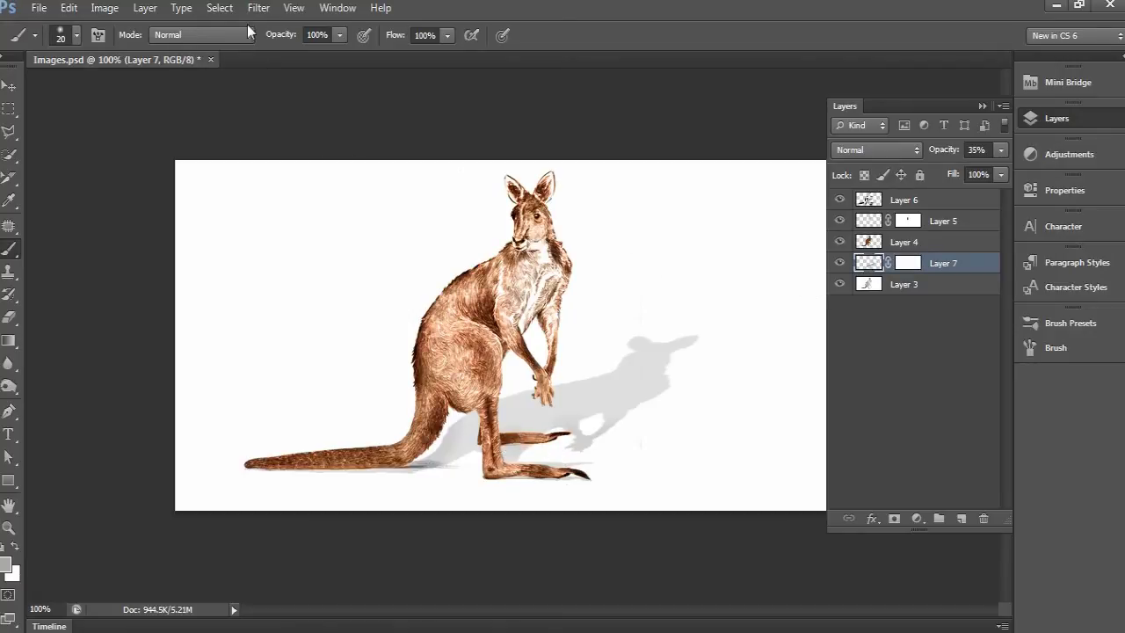
Blur the shadow with a 2-pixel Gaussian Blur and restore shadow around the head
{"action": "left_click", "coordinate": [259, 9]}
{"action": "mouse_move", "coordinate": [266, 185]}
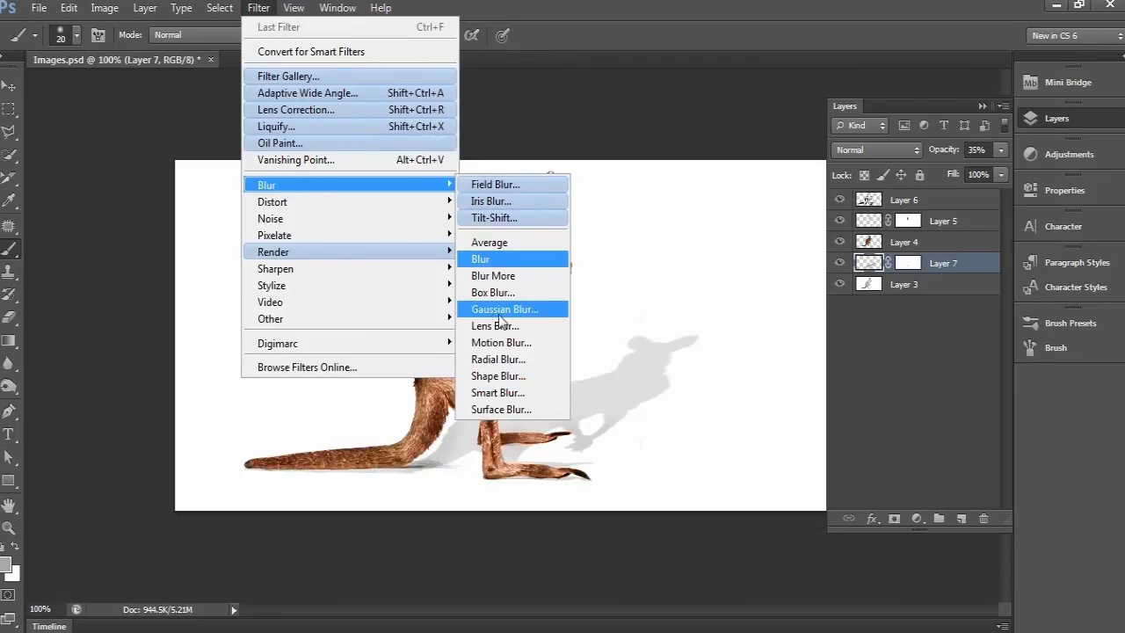
{"action": "left_click", "coordinate": [509, 313]}
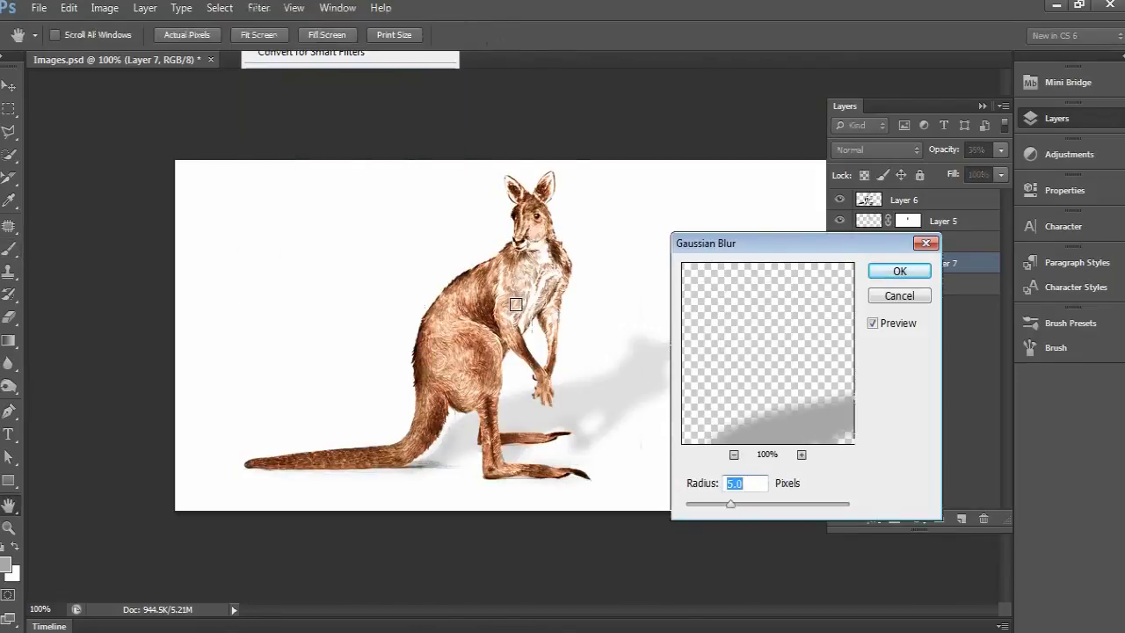
{"action": "left_click_drag", "start_coordinate": [730, 503], "coordinate": [604, 485]}
{"action": "left_click", "coordinate": [898, 274]}
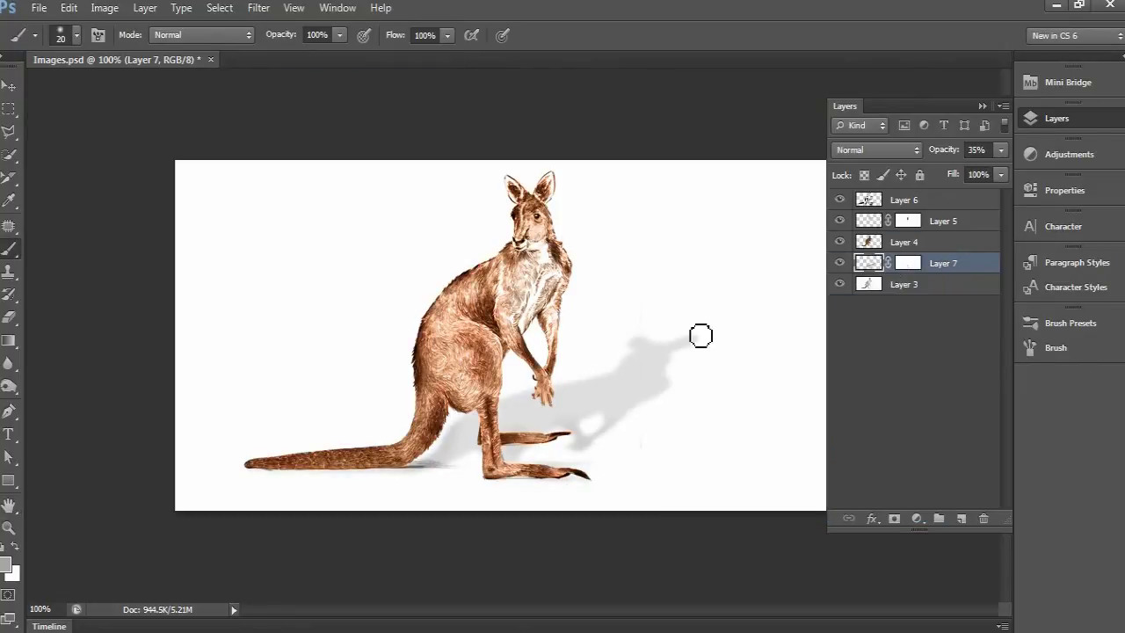
{"action": "left_click_drag", "start_coordinate": [700, 335], "coordinate": [668, 332]}
{"action": "key", "text": "f"}
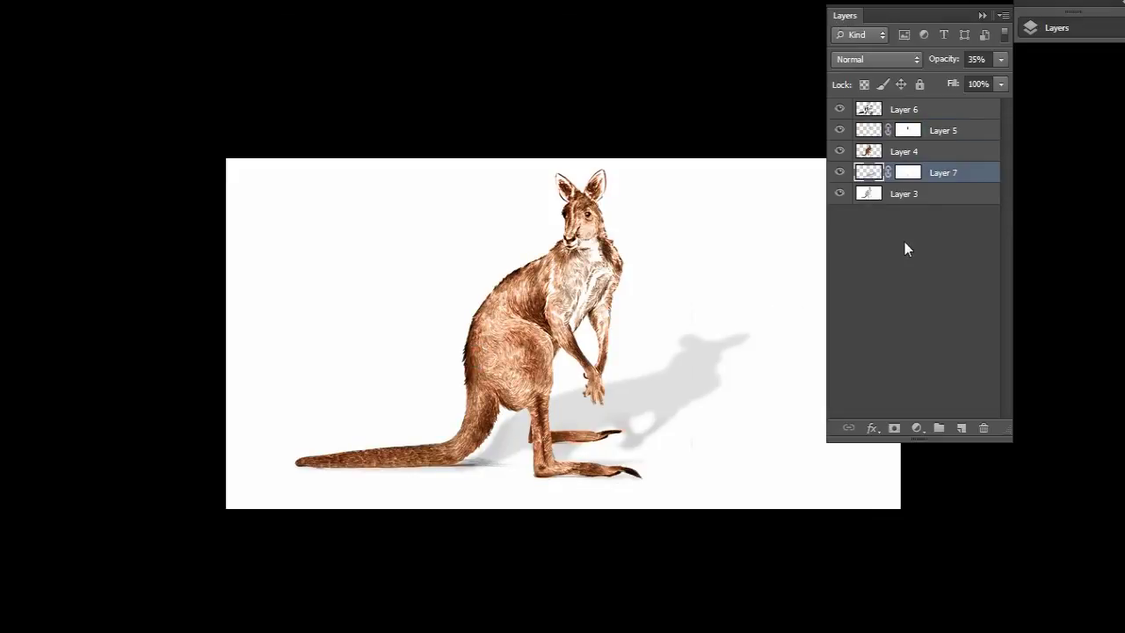
Toggle between only the Layer 3 sketch and all layers to compare before and after
{"action": "left_click", "coordinate": [839, 194], "text": "alt"}
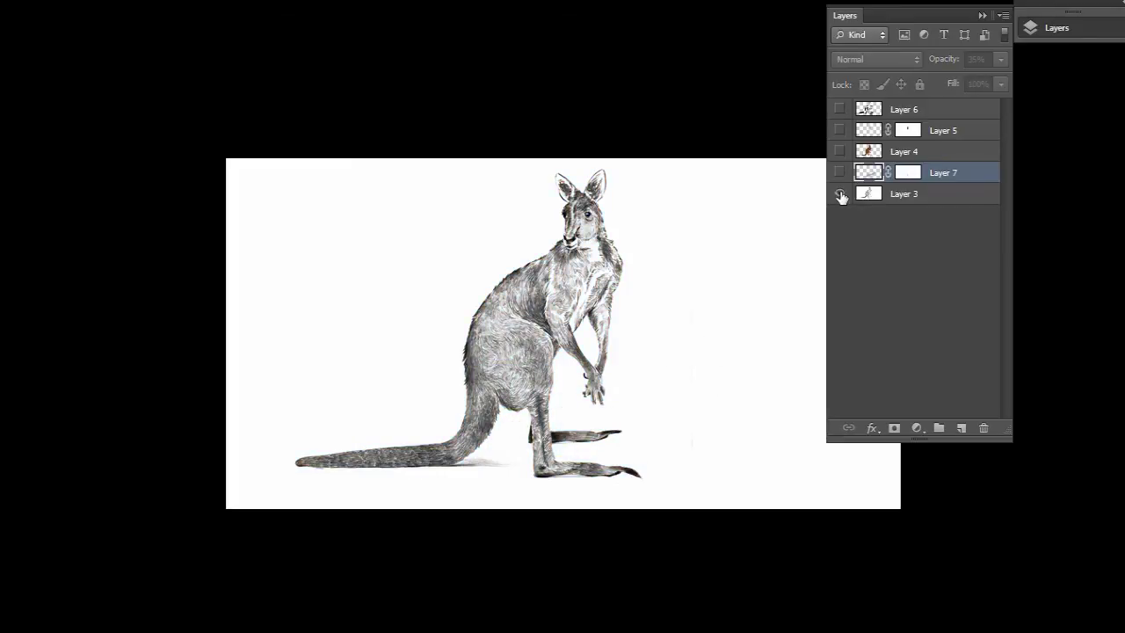
{"action": "left_click", "coordinate": [840, 194], "text": "alt"}
{"action": "left_click", "coordinate": [840, 194], "text": "alt"}
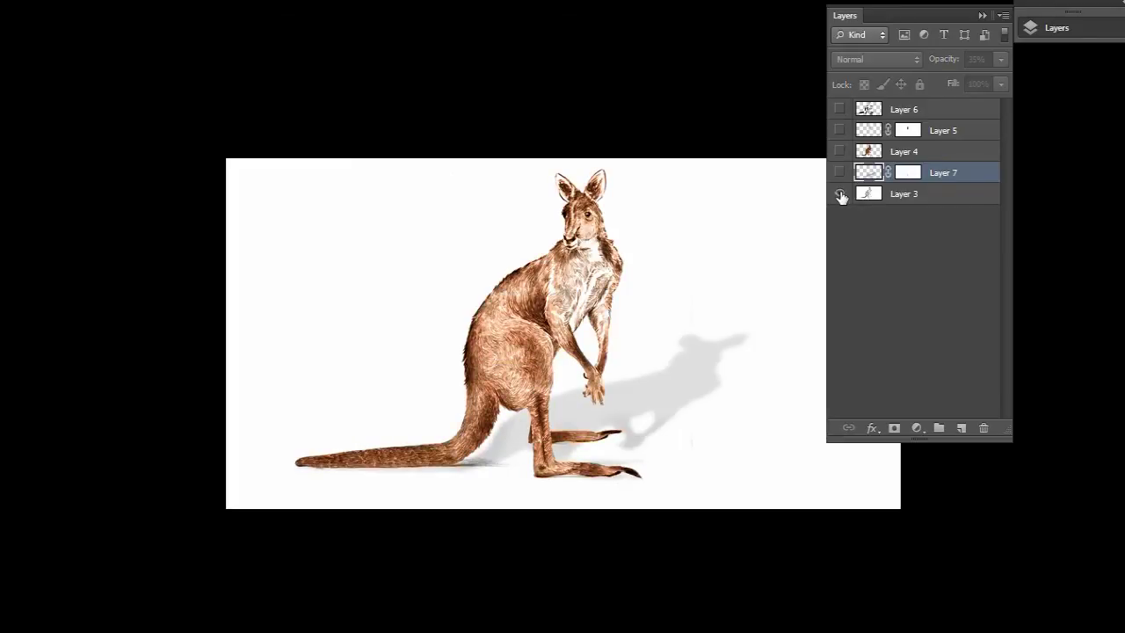